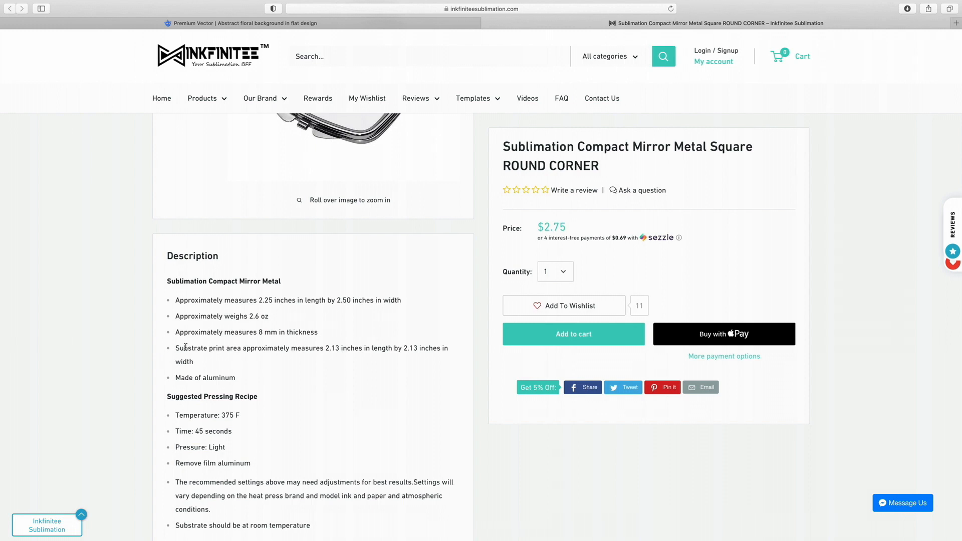
# - Check the compact mirror's substrate print area and its suggested pressing temperature and time in the product description
pyautogui.moveTo(177, 349); pyautogui.dragTo(451, 348)
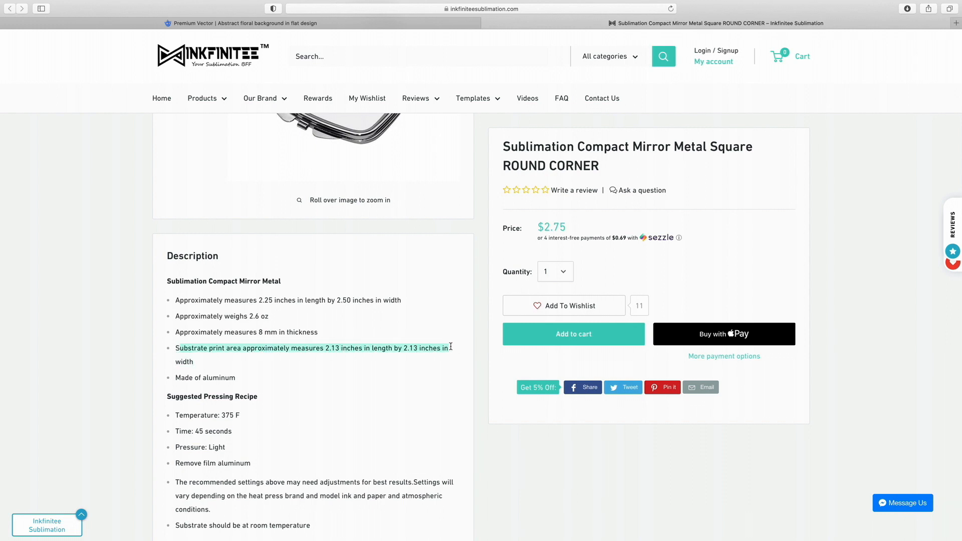
pyautogui.click(195, 361)
pyautogui.scroll(-3, 267, 397)
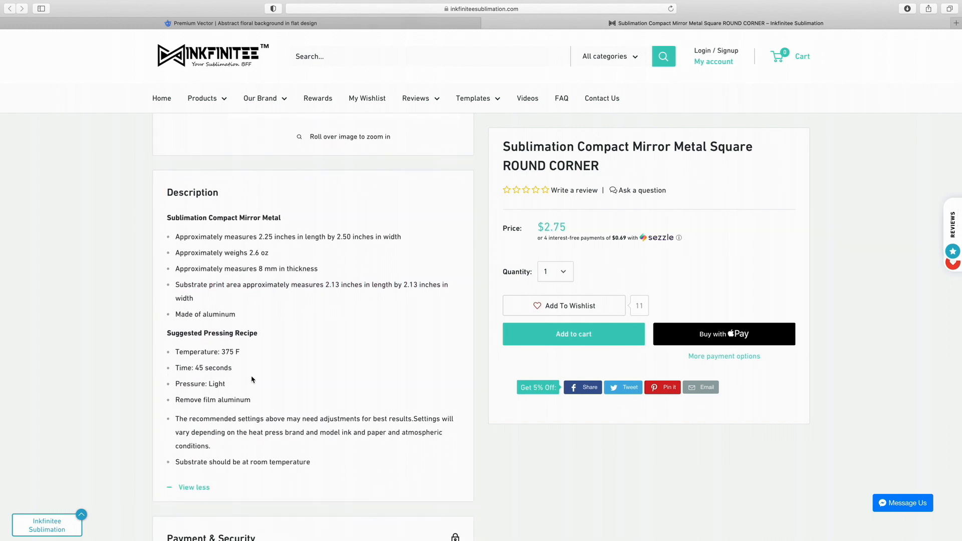
pyautogui.moveTo(221, 351); pyautogui.dragTo(266, 355)
pyautogui.moveTo(196, 369); pyautogui.dragTo(242, 370)
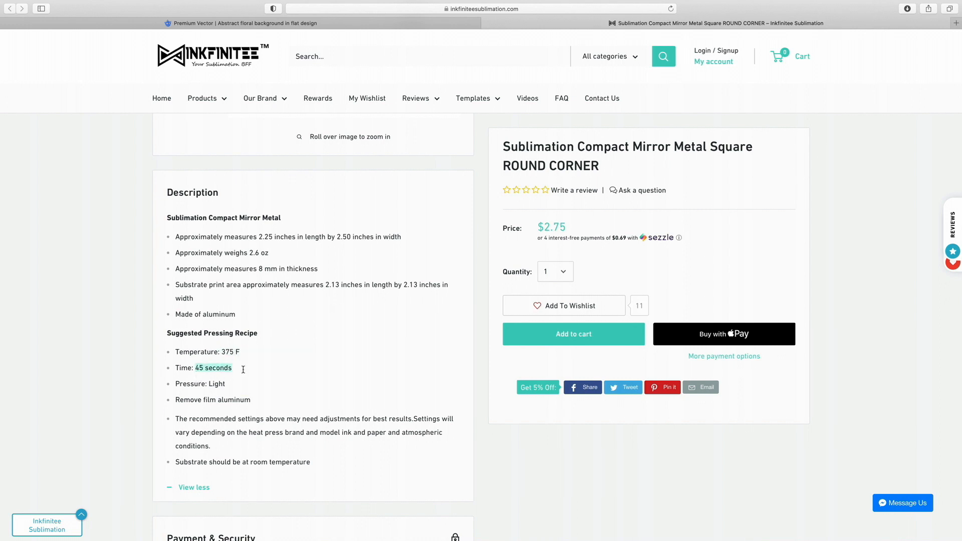
pyautogui.click(275, 389)
pyautogui.scroll(5, 275, 388)
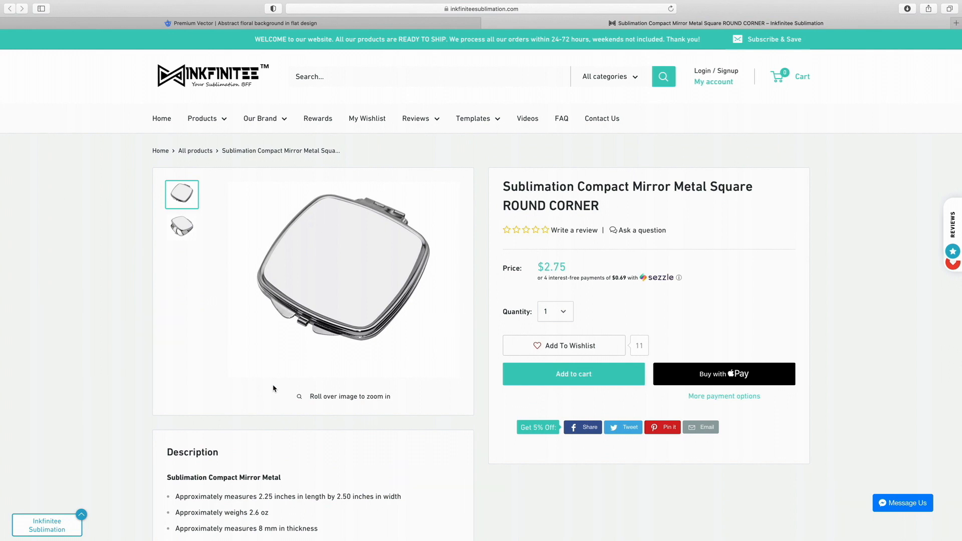
# - Download the abstract floral background vector from Freepik
pyautogui.click(365, 24)
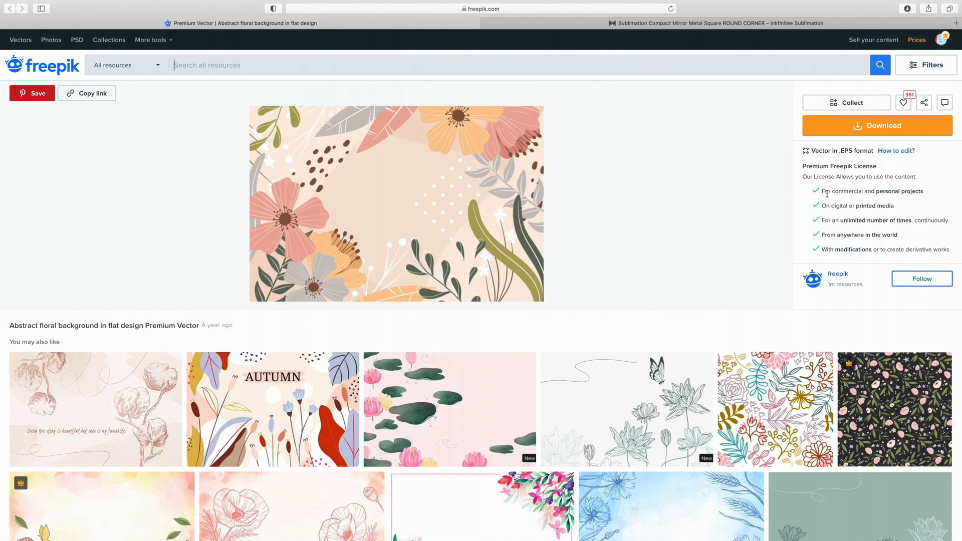
pyautogui.click(855, 129)
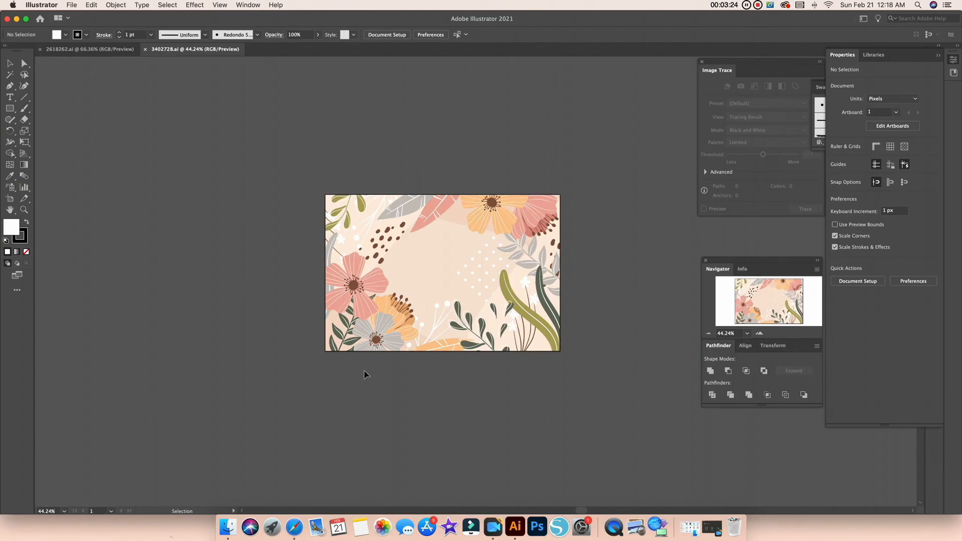
# - In Illustrator, create a new document 2.5 inches wide and 2.5 inches high
pyautogui.click(75, 5)
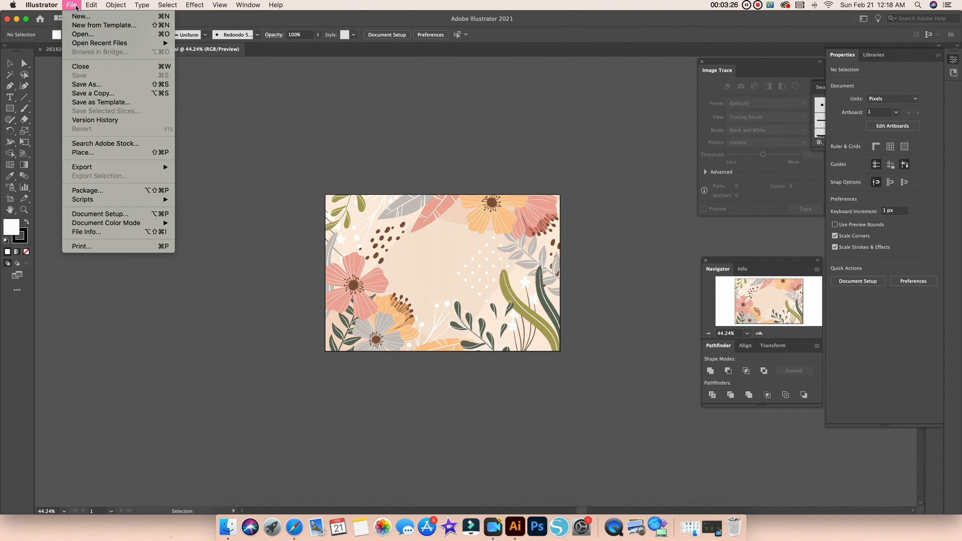
pyautogui.click(79, 17)
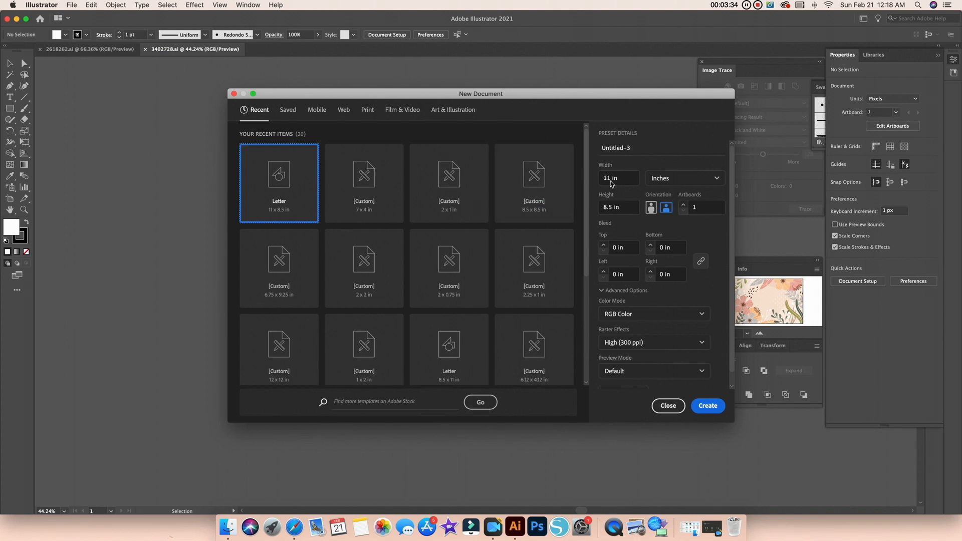
pyautogui.moveTo(627, 179); pyautogui.dragTo(587, 179)
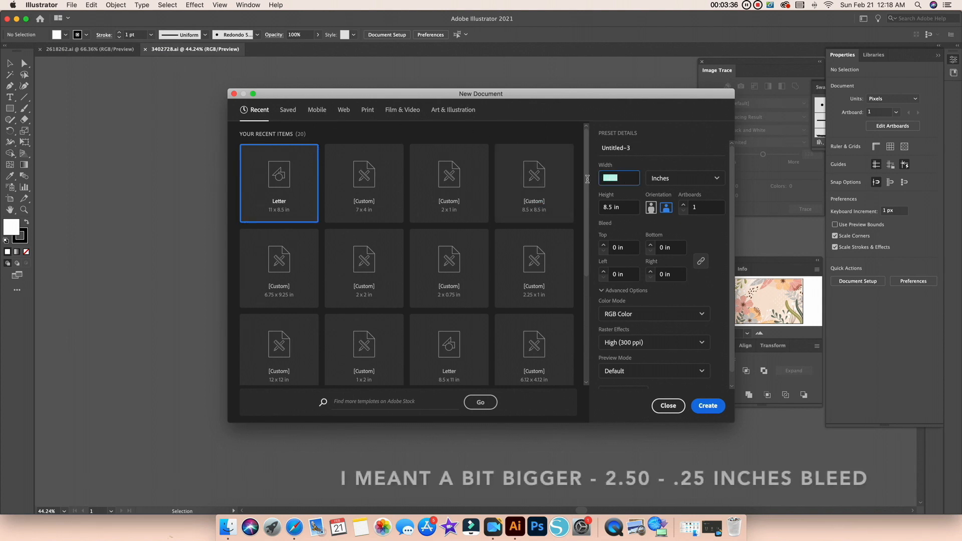
pyautogui.write('2.')
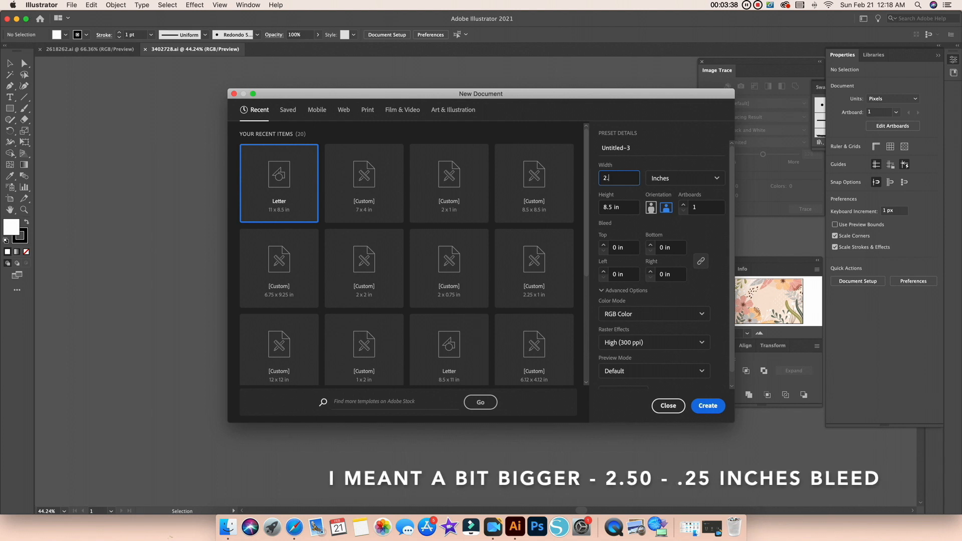
pyautogui.write('5')
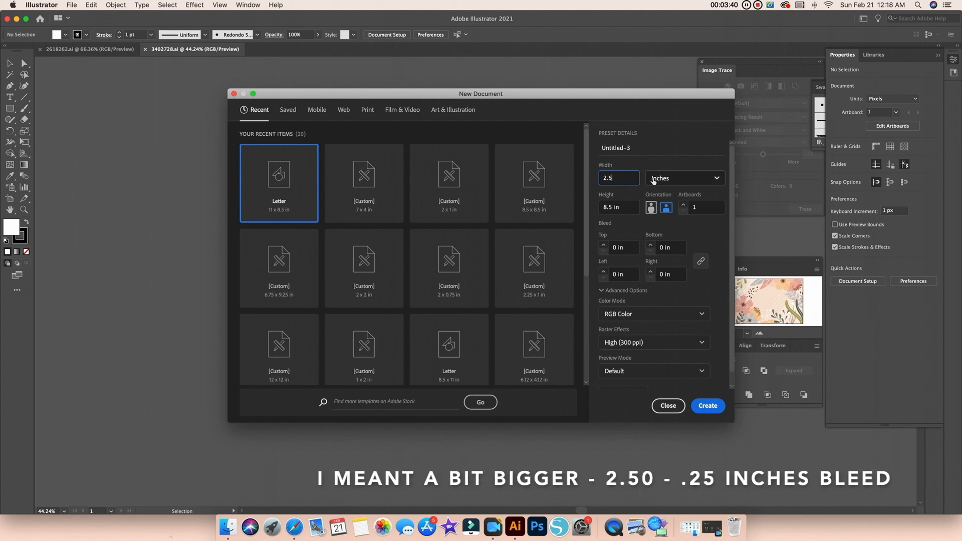
pyautogui.click(670, 180)
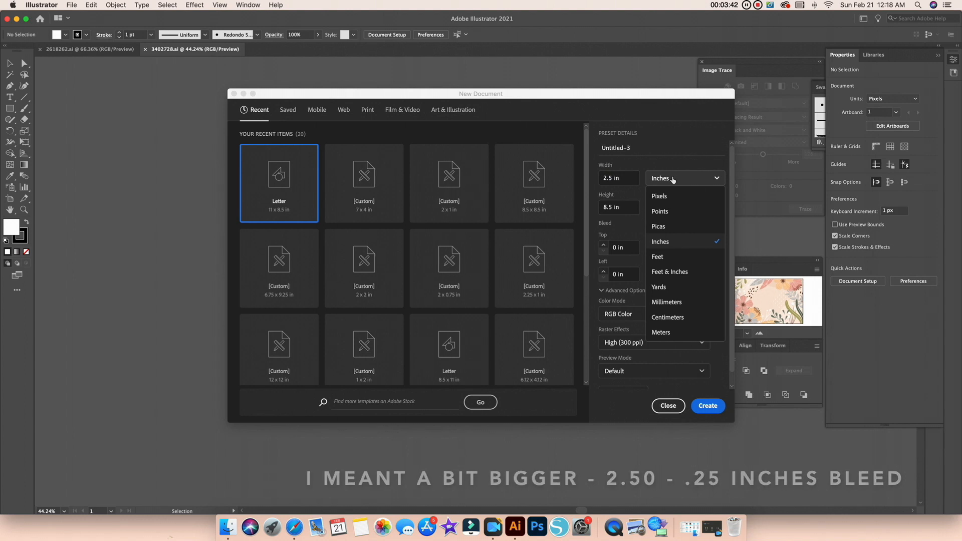
pyautogui.click(615, 207)
pyautogui.moveTo(621, 207); pyautogui.dragTo(580, 209)
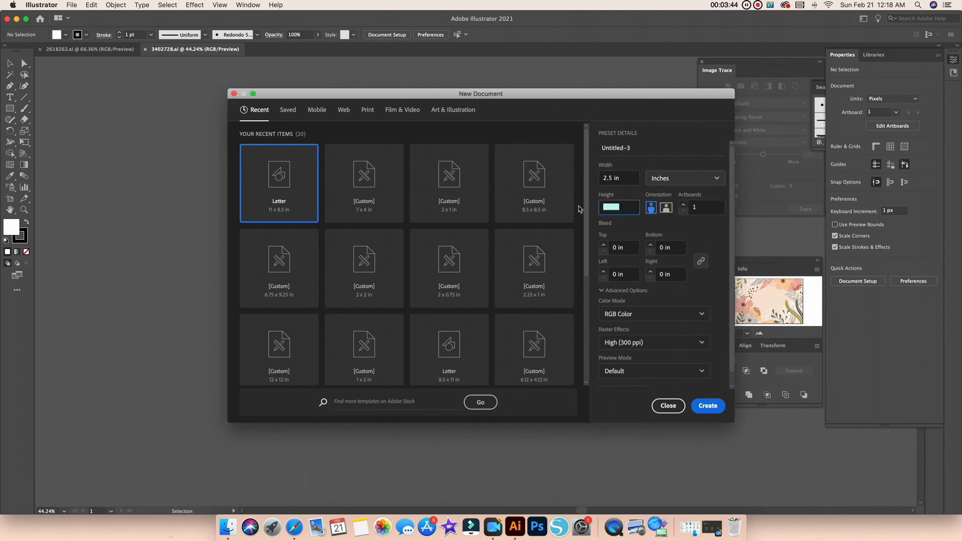
pyautogui.write('2.5')
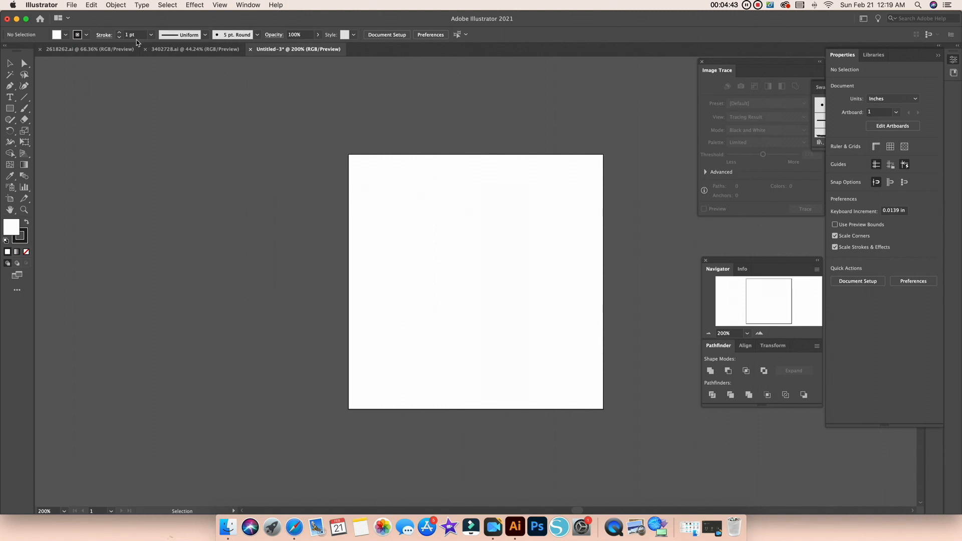
# - Copy the complete floral artwork from the 3402728.ai document
pyautogui.click(196, 49)
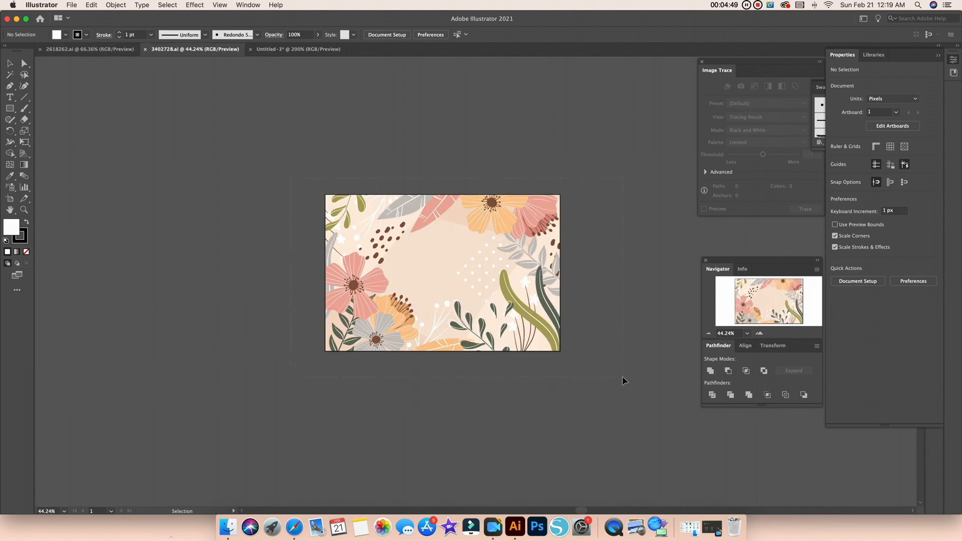
pyautogui.press('super+a')
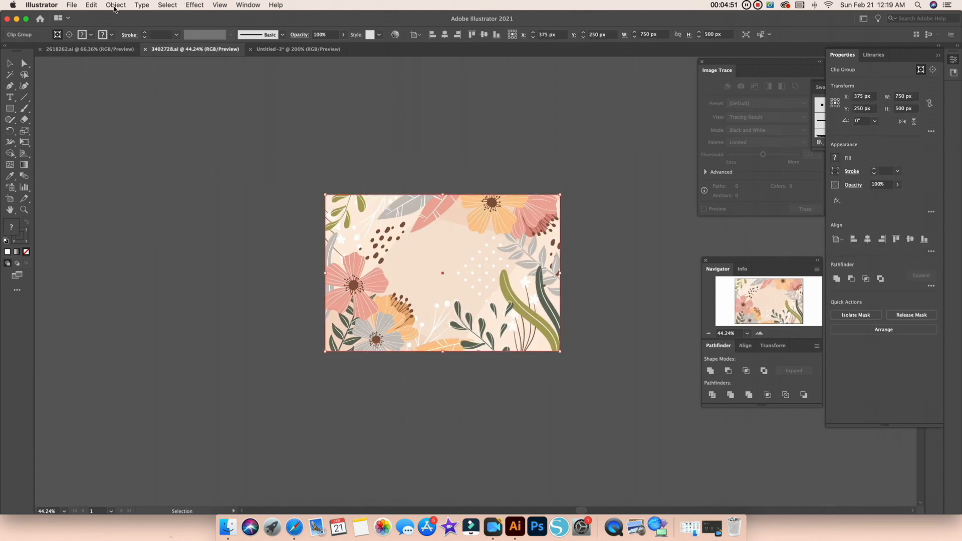
pyautogui.click(115, 5)
pyautogui.moveTo(92, 5)
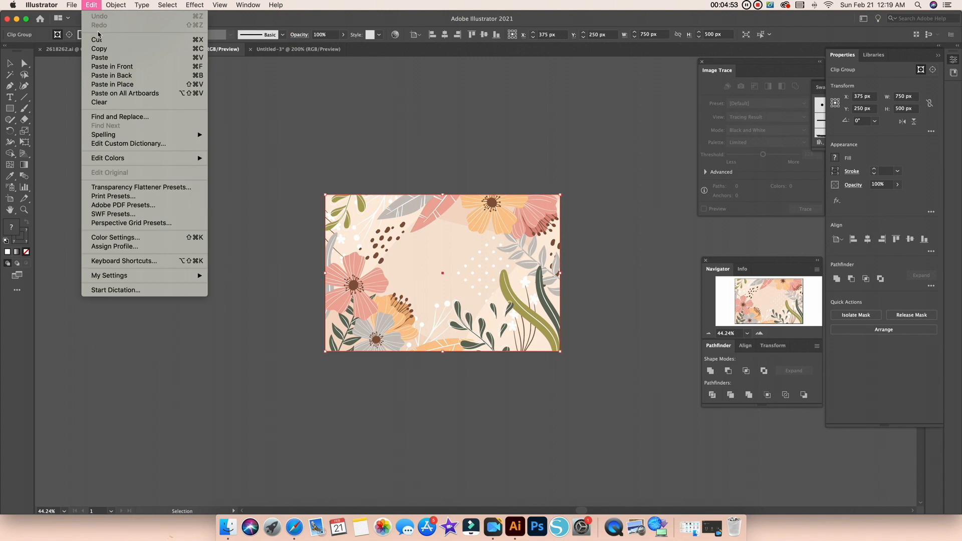
pyautogui.click(100, 48)
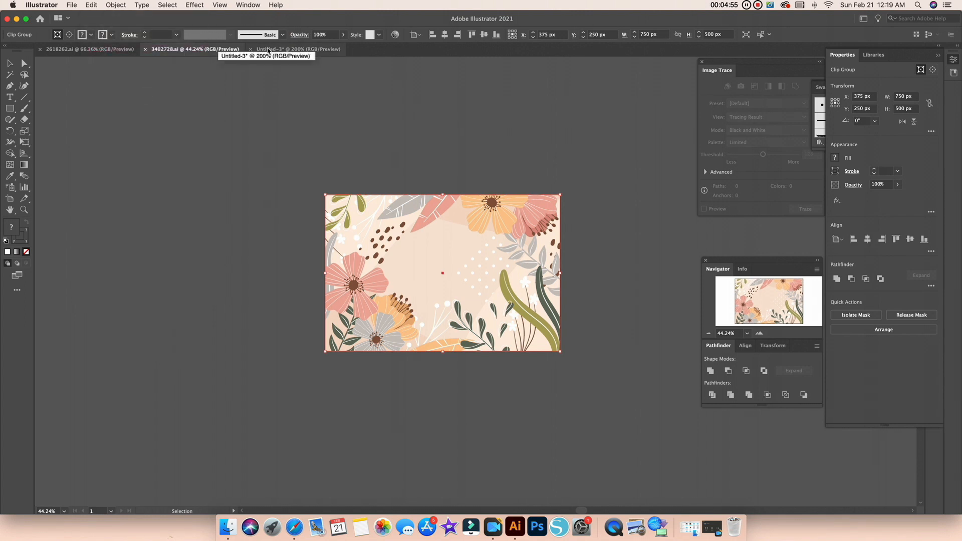
# - Paste the copied floral artwork on all artboards of the new untitled document
pyautogui.click(269, 49)
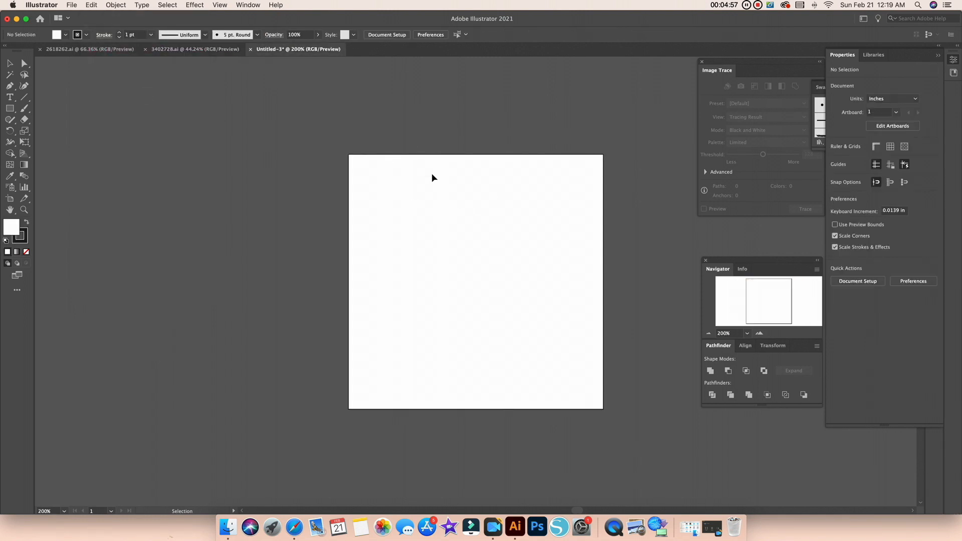
pyautogui.click(74, 6)
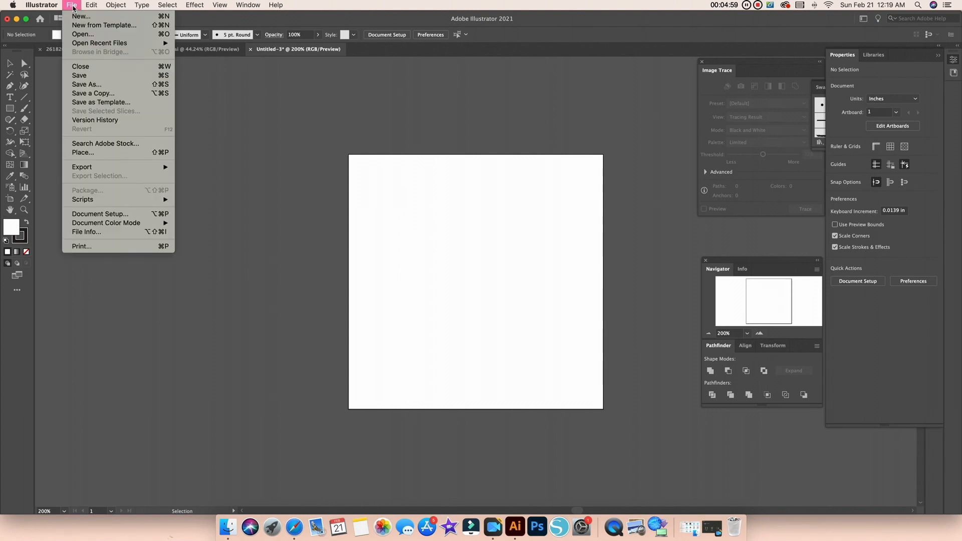
pyautogui.moveTo(92, 5)
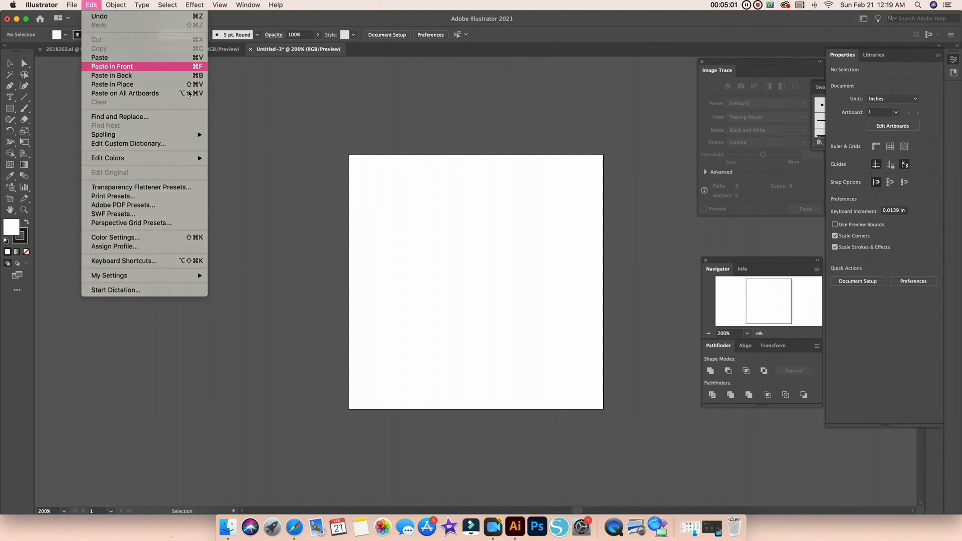
pyautogui.click(189, 94)
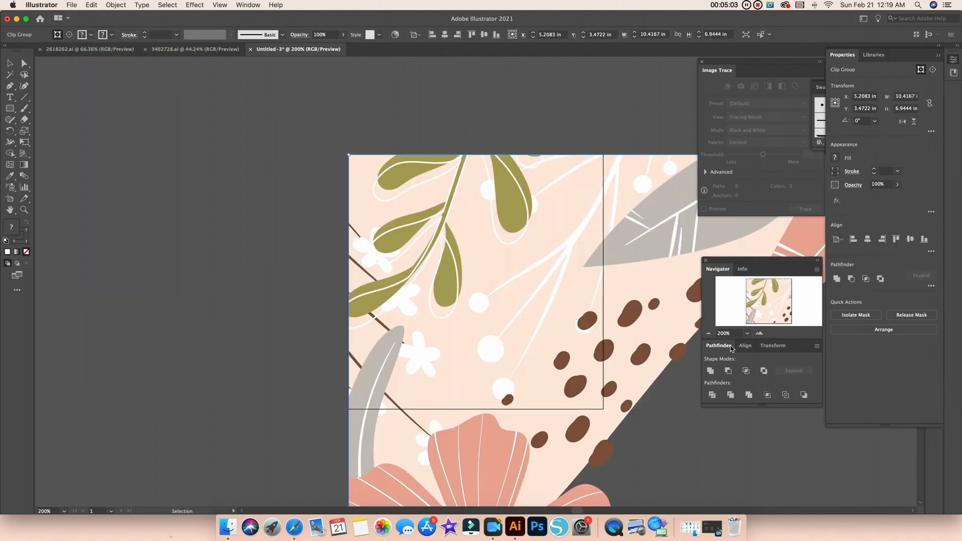
# - Scale the pasted floral artwork down to about 3.75 by 2.5 inches so its height matches the artboard
pyautogui.press('super+minus')
pyautogui.press('super+minus')
pyautogui.press('super+minus')
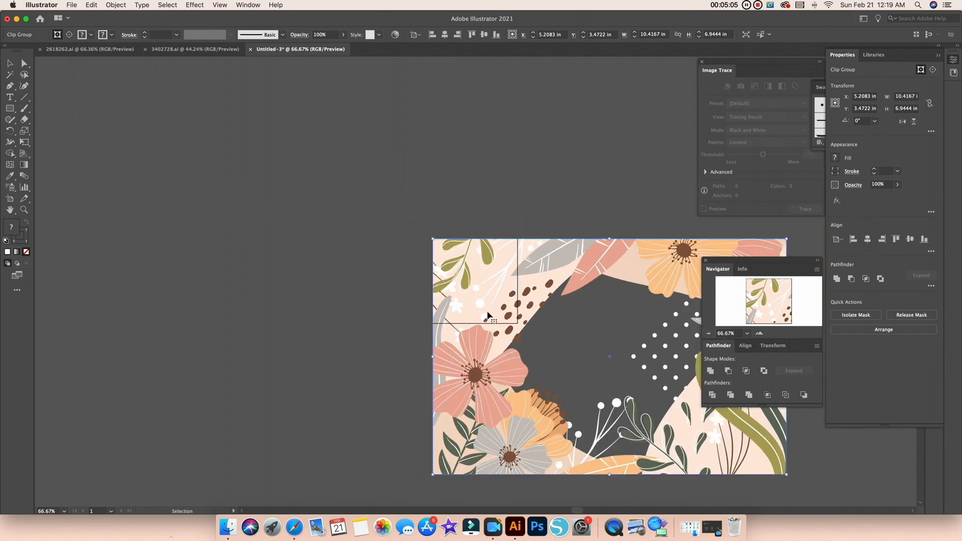
pyautogui.moveTo(788, 475); pyautogui.dragTo(560, 368)
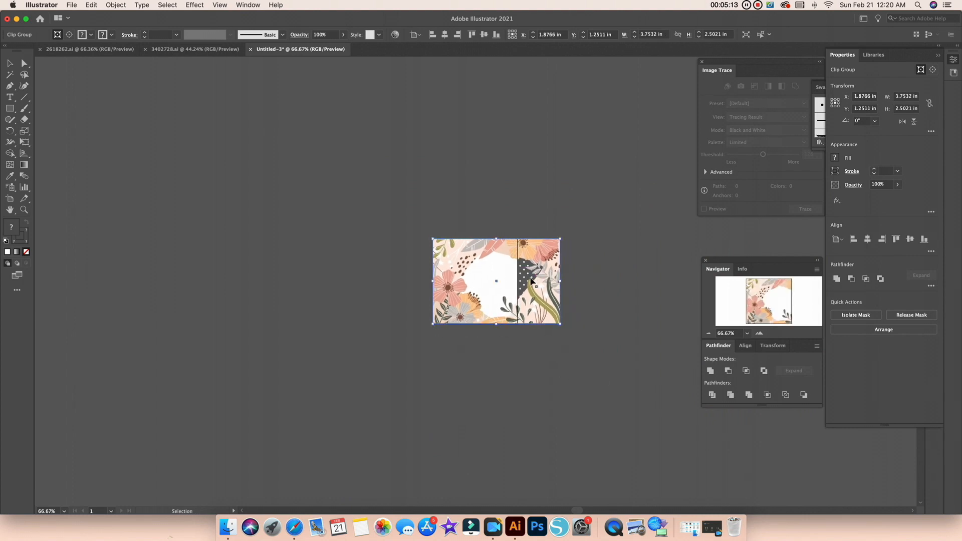
# - Move the floral artwork over the artboard and center it horizontally and vertically
pyautogui.moveTo(531, 282); pyautogui.dragTo(503, 282)
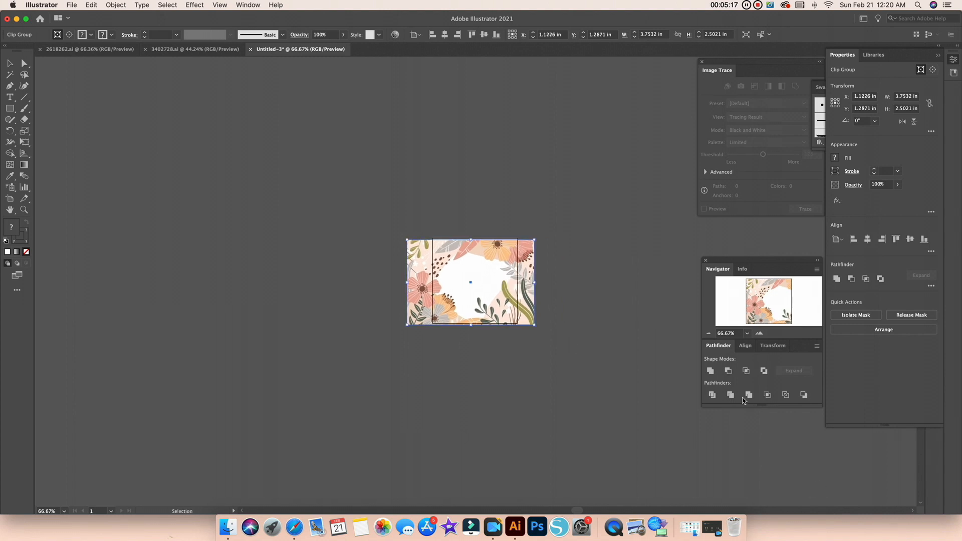
pyautogui.click(759, 334)
pyautogui.click(758, 334)
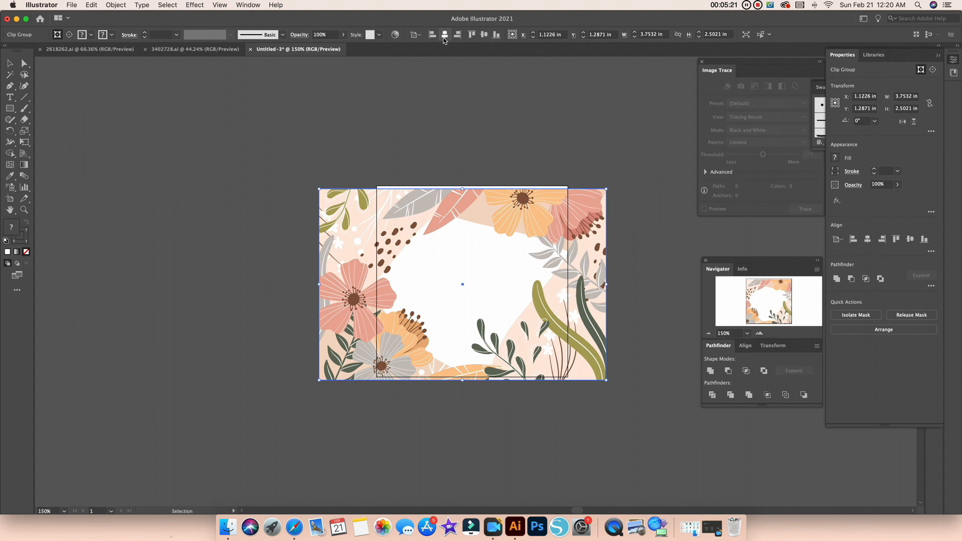
pyautogui.click(445, 35)
pyautogui.click(484, 35)
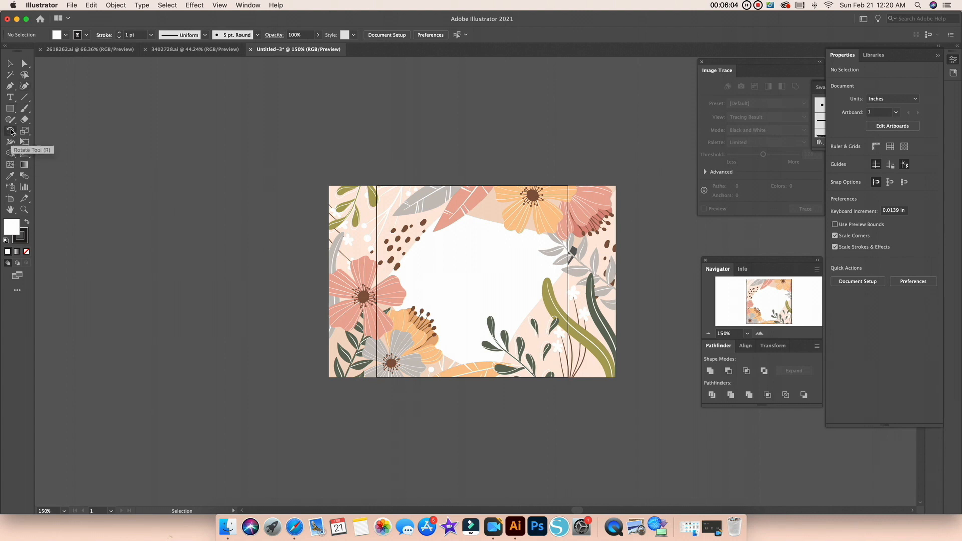
# - Add an area text frame about 2.15 by 0.78 inches outside the artboard and replace its placeholder text with the first name
pyautogui.click(10, 99)
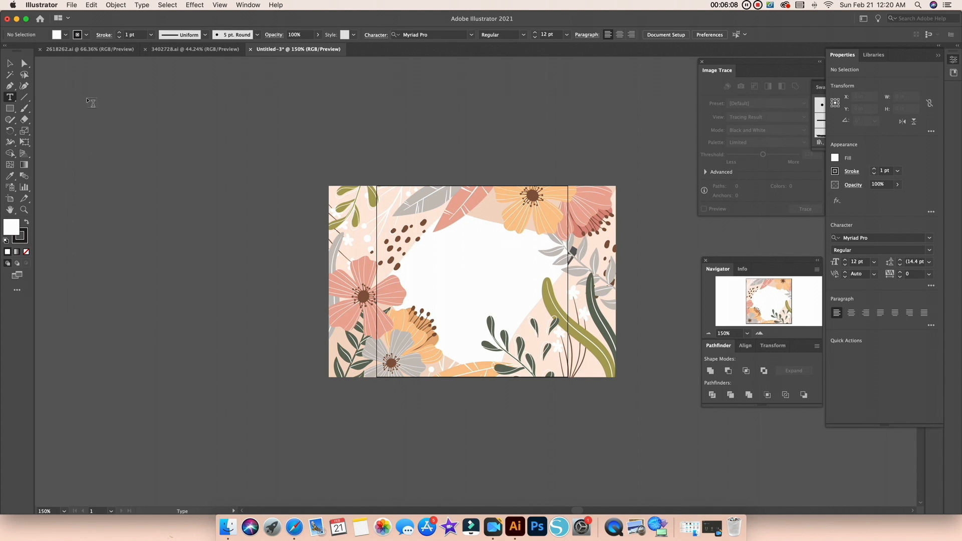
pyautogui.moveTo(113, 99); pyautogui.dragTo(277, 157)
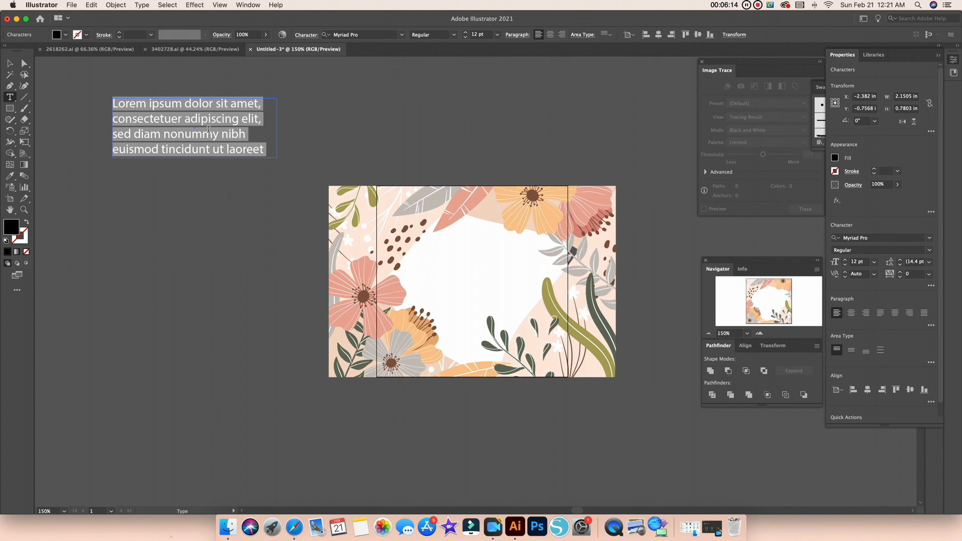
pyautogui.press('BackSpace')
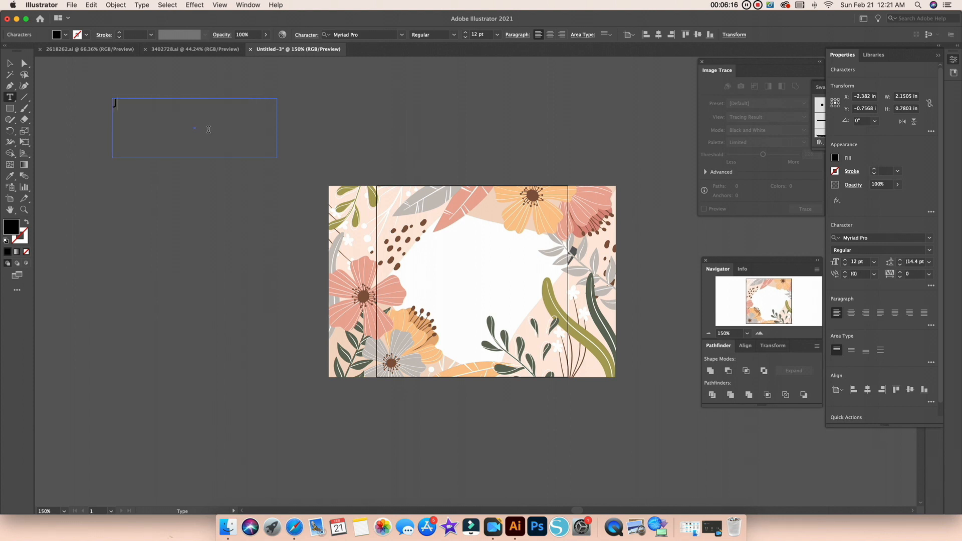
pyautogui.write('Jany')
# - Set the font of the name text to hello honey - Personal Use
pyautogui.moveTo(138, 103); pyautogui.dragTo(104, 103)
pyautogui.click(141, 6)
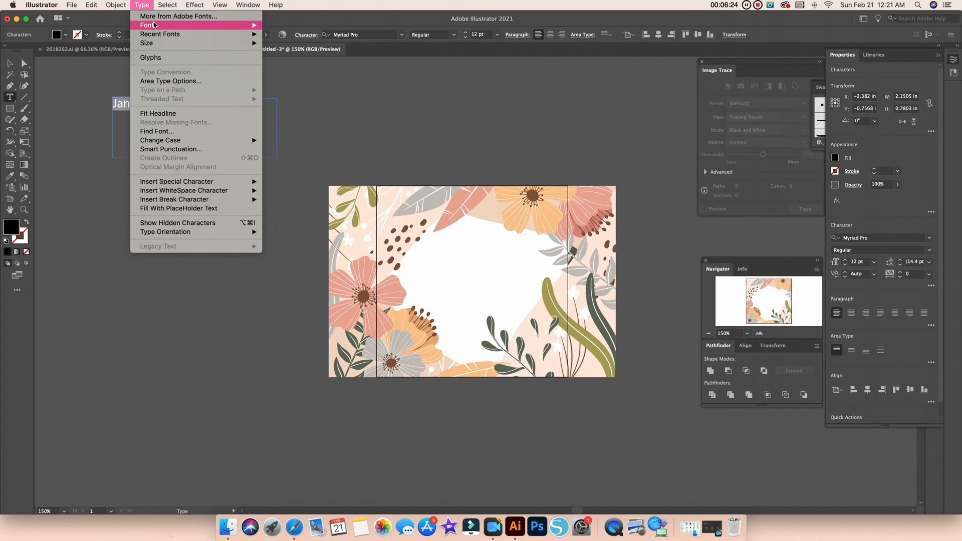
pyautogui.moveTo(153, 25)
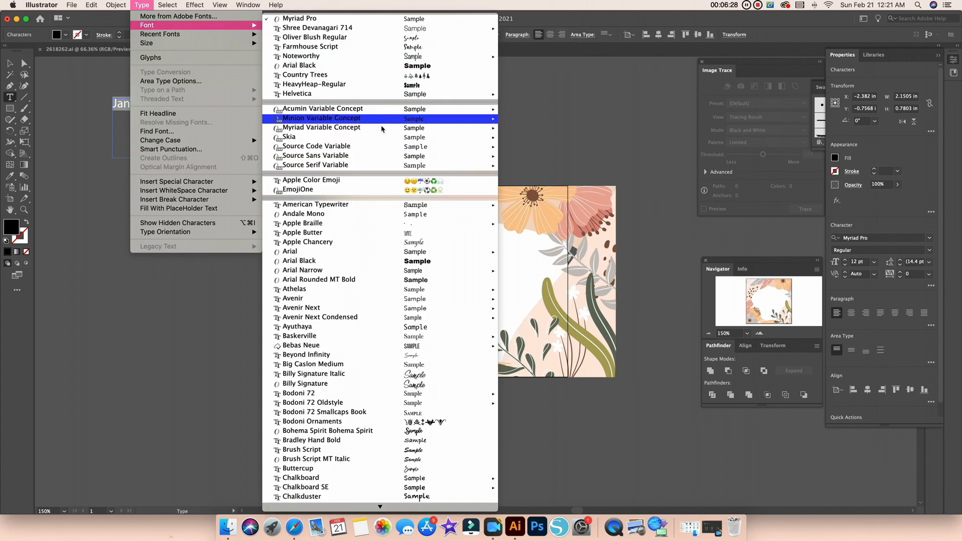
pyautogui.scroll(-10, 415, 281)
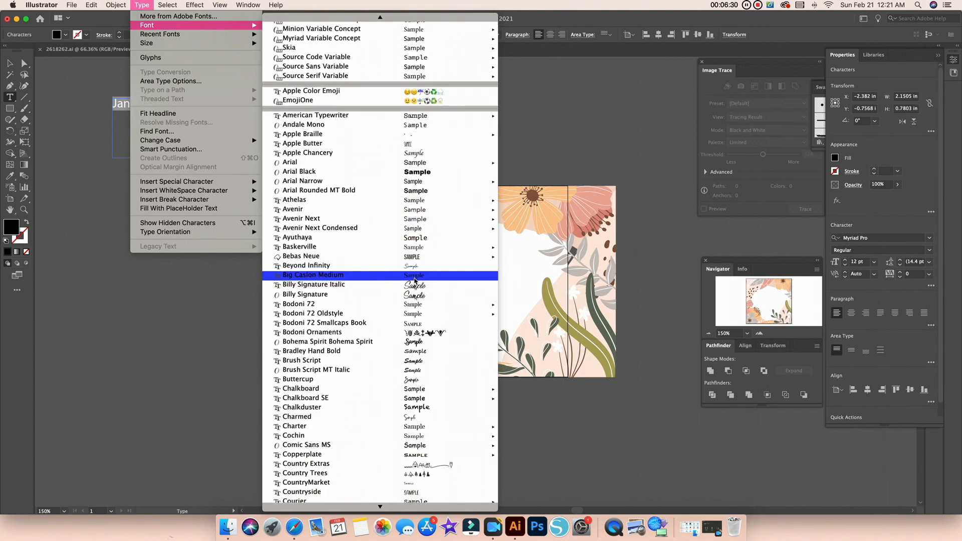
pyautogui.scroll(-2, 414, 281)
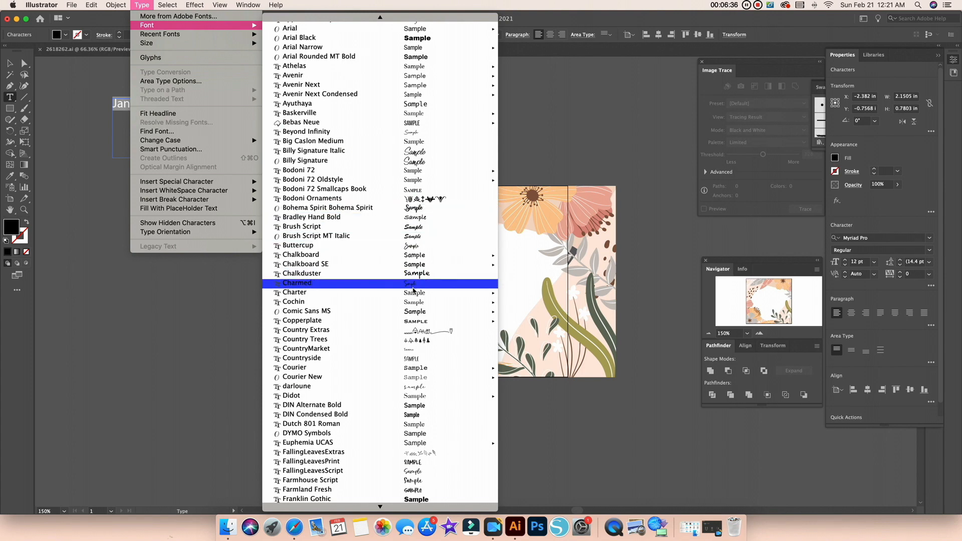
pyautogui.scroll(-8, 414, 281)
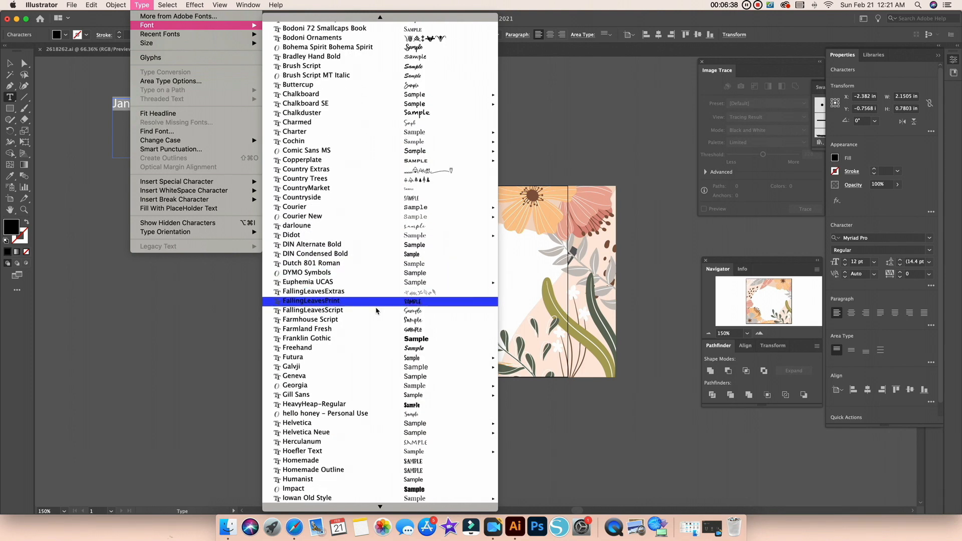
pyautogui.scroll(-6, 389, 308)
pyautogui.scroll(-4, 389, 308)
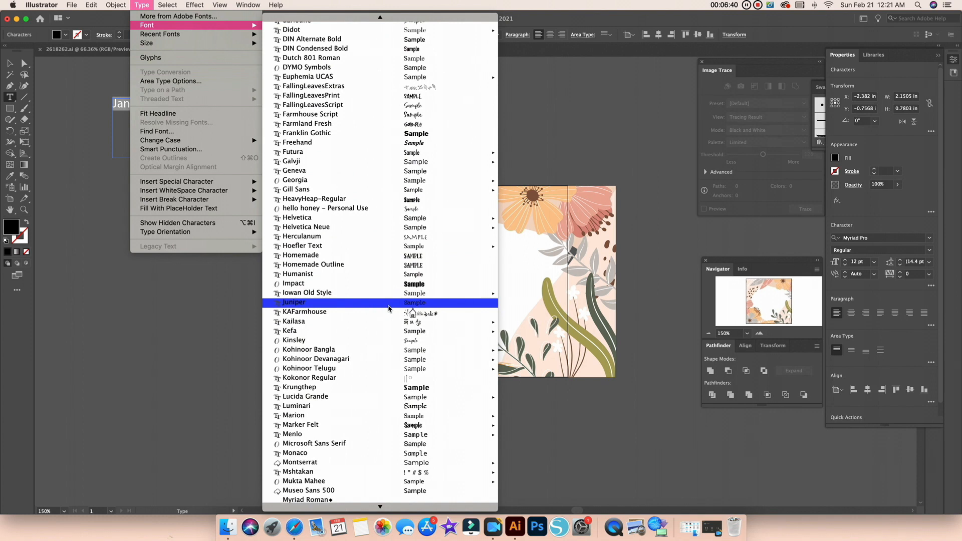
pyautogui.click(411, 208)
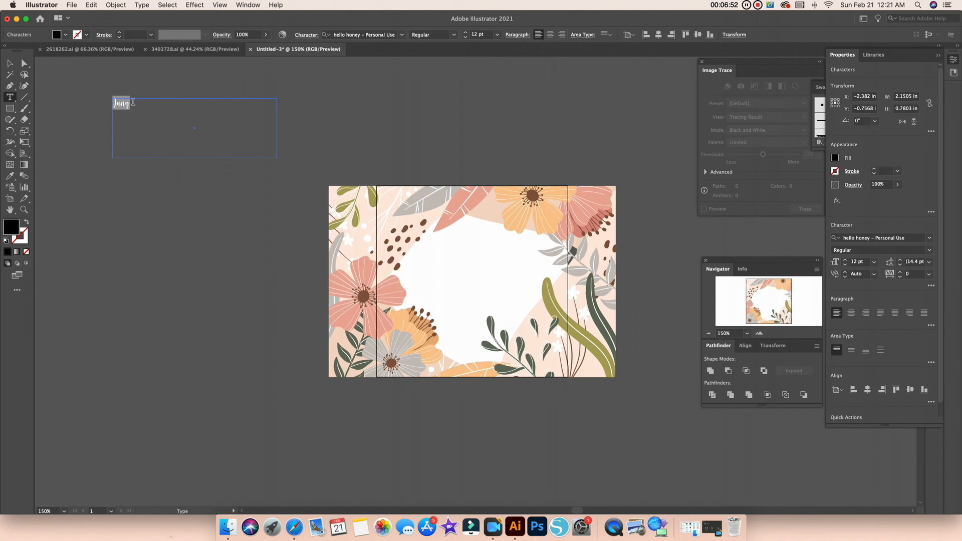
pyautogui.click(169, 114)
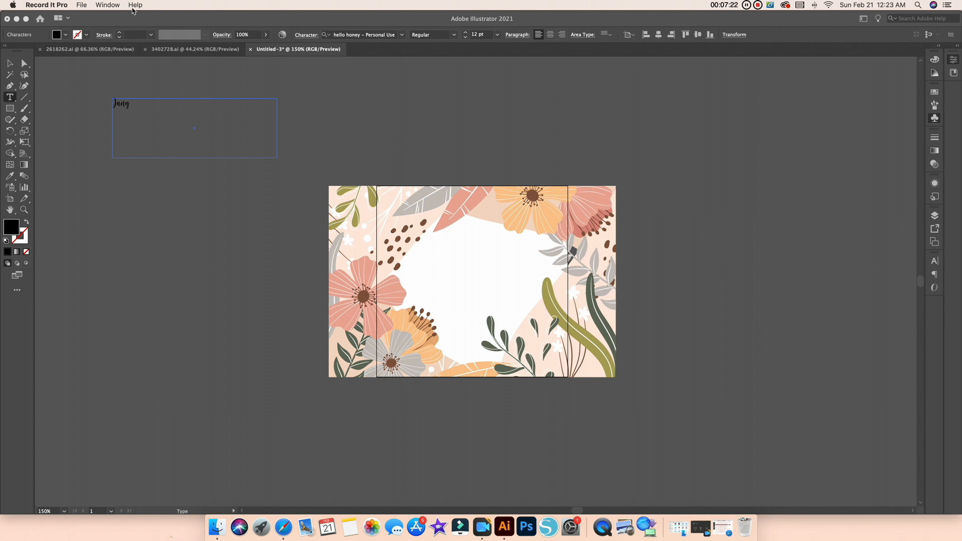
# - Open the Glyphs panel for the whole font, insert the alternate lowercase j with a leading swash, and move the panel off the text
pyautogui.click(186, 181)
pyautogui.click(248, 5)
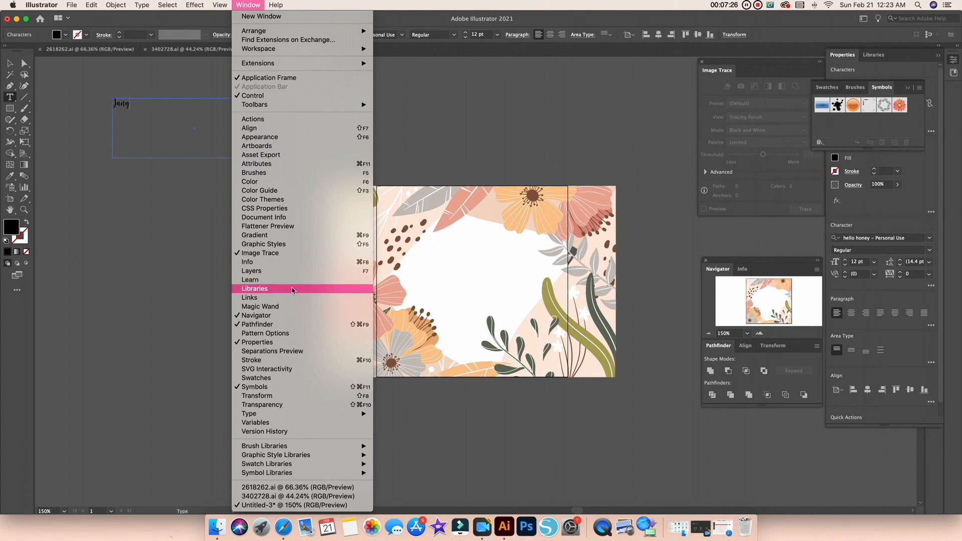
pyautogui.moveTo(321, 413)
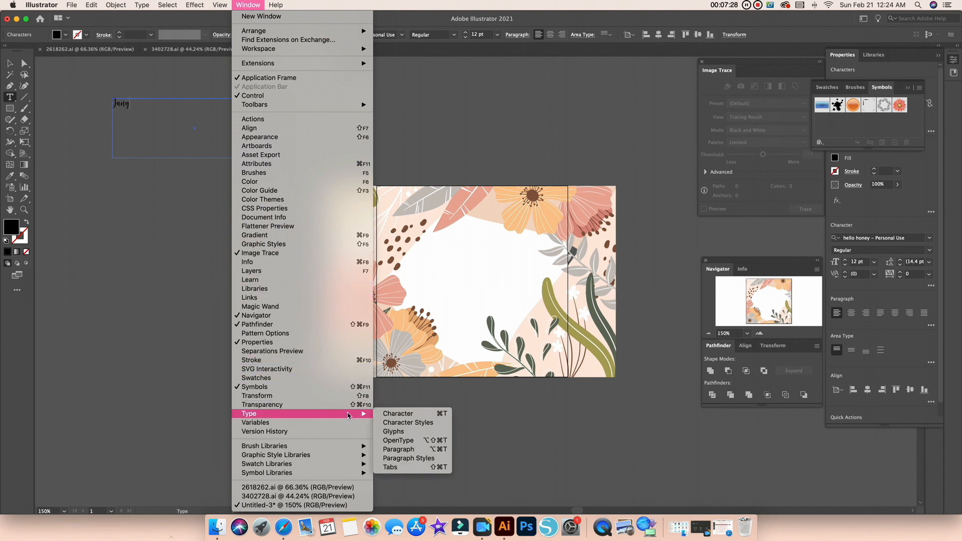
pyautogui.click(414, 431)
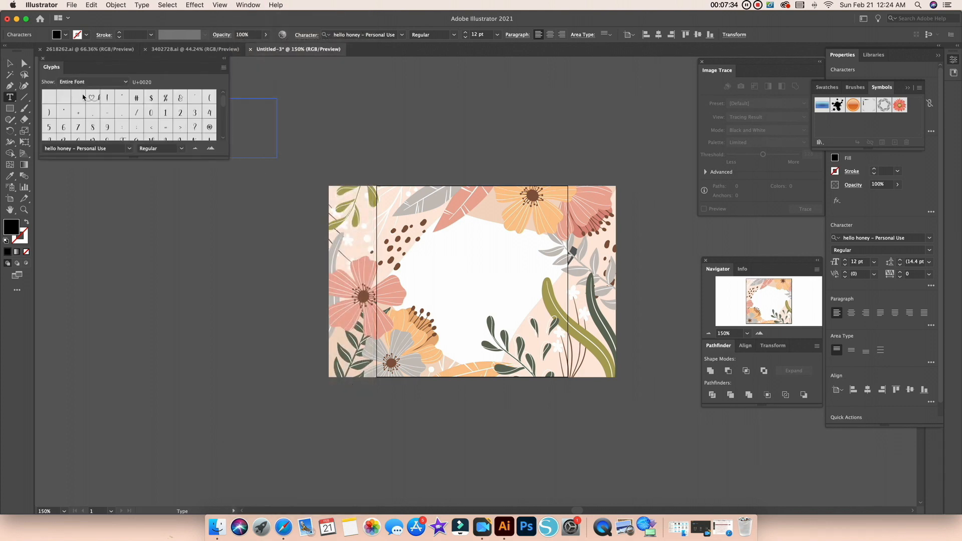
pyautogui.moveTo(224, 105); pyautogui.dragTo(222, 127)
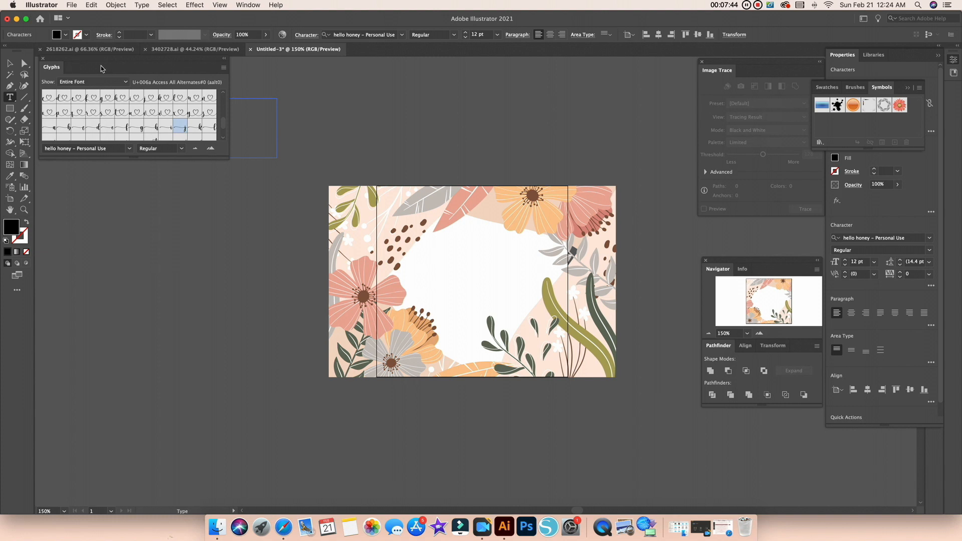
pyautogui.moveTo(87, 74); pyautogui.dragTo(349, 91)
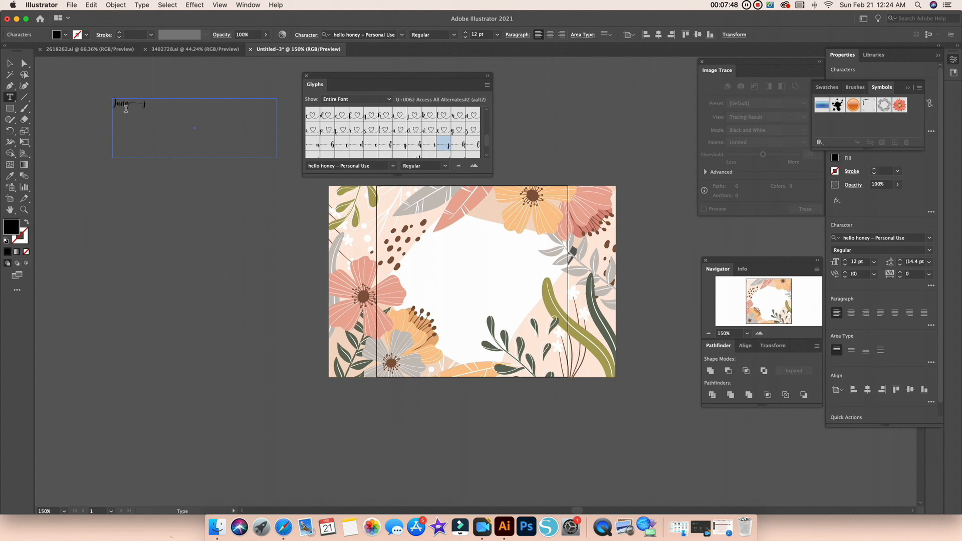
# - Replace the name's first letter with the swash alternate and its last letter with the heart-tailed alternate, and close the Glyphs panel
pyautogui.moveTo(129, 106); pyautogui.dragTo(106, 107)
pyautogui.press('BackSpace')
pyautogui.doubleClick(458, 131)
pyautogui.click(306, 75)
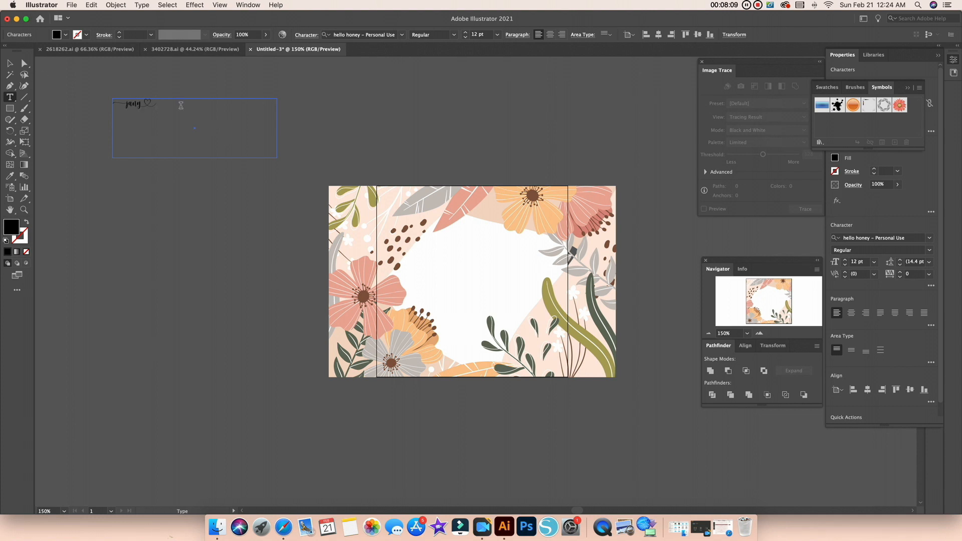
pyautogui.moveTo(180, 101); pyautogui.dragTo(88, 100)
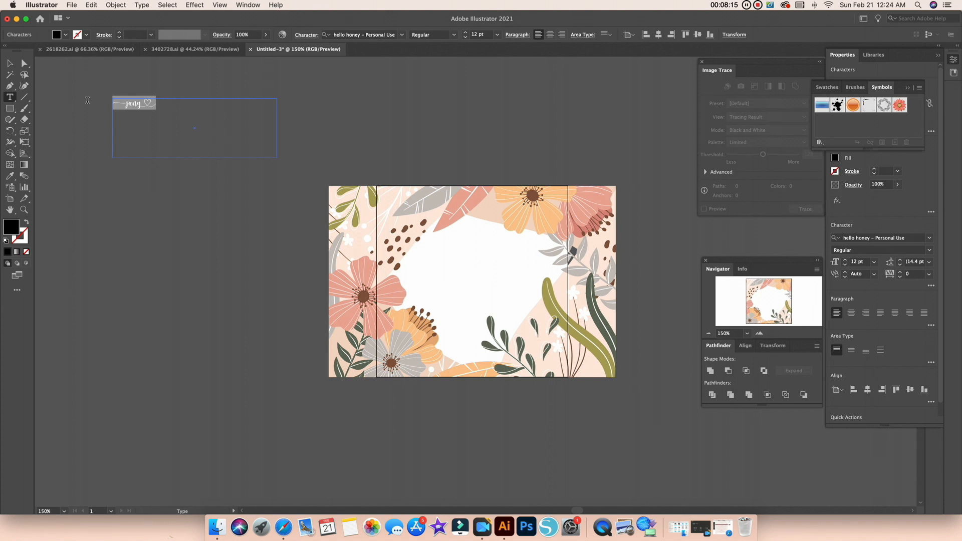
pyautogui.click(115, 5)
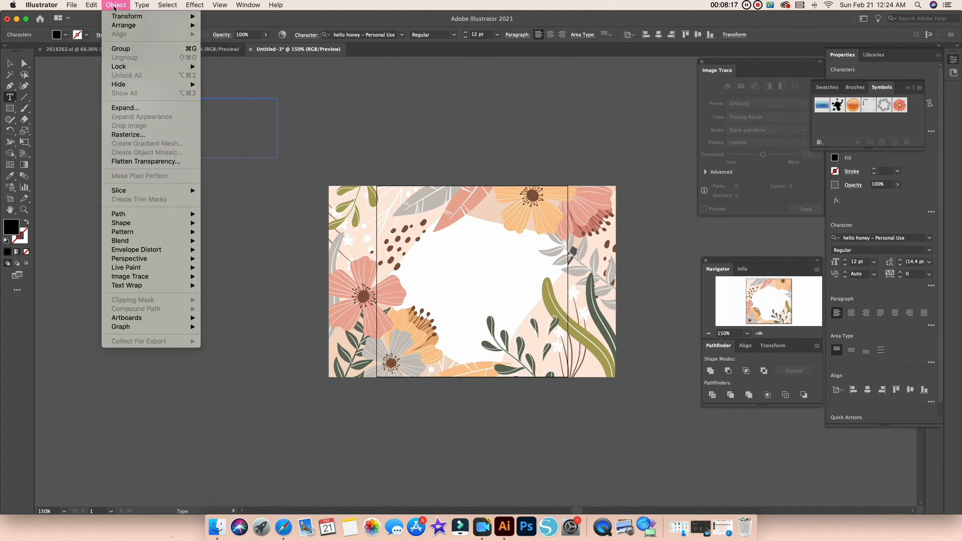
pyautogui.moveTo(148, 7)
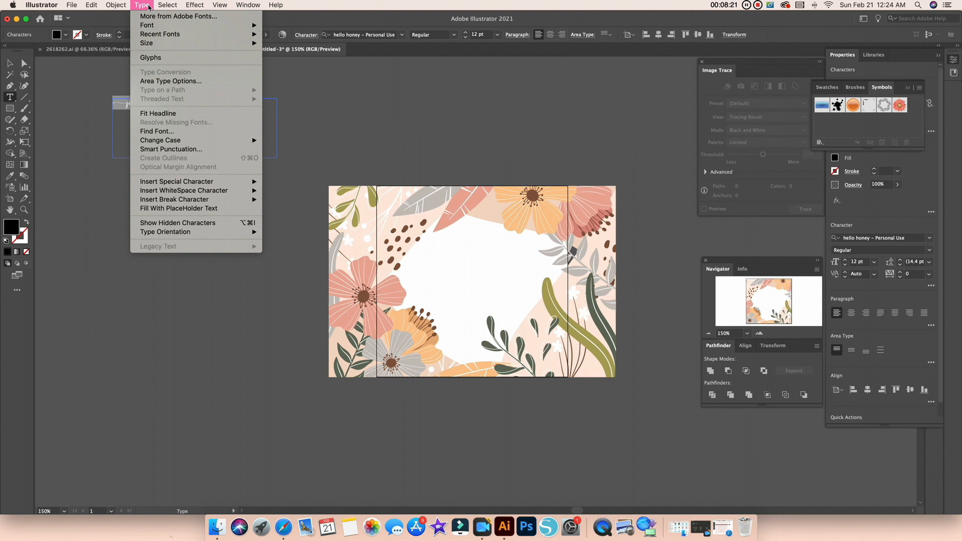
pyautogui.click(149, 7)
# - Select the name's text frame as an object and convert it to outlines
pyautogui.click(9, 64)
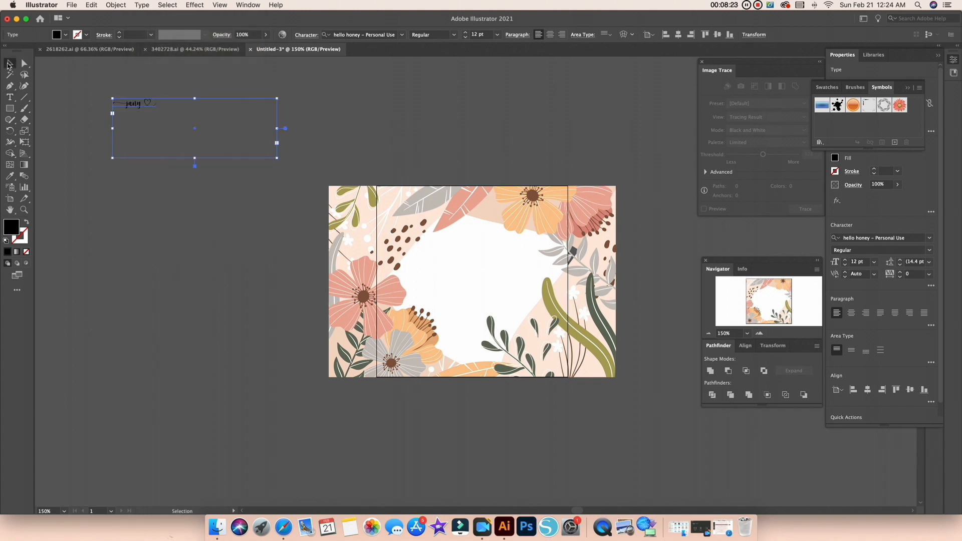
pyautogui.moveTo(145, 117); pyautogui.dragTo(185, 130)
pyautogui.click(116, 5)
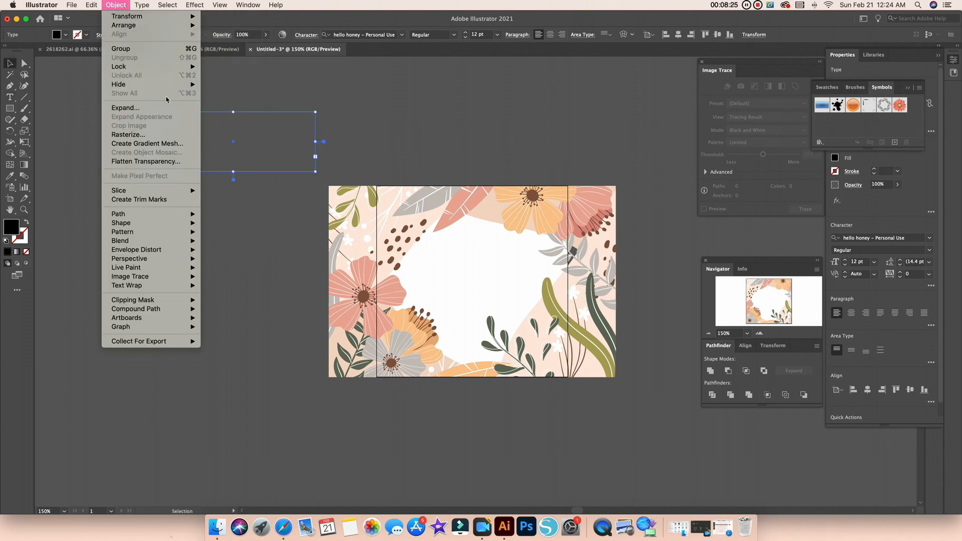
pyautogui.moveTo(134, 6)
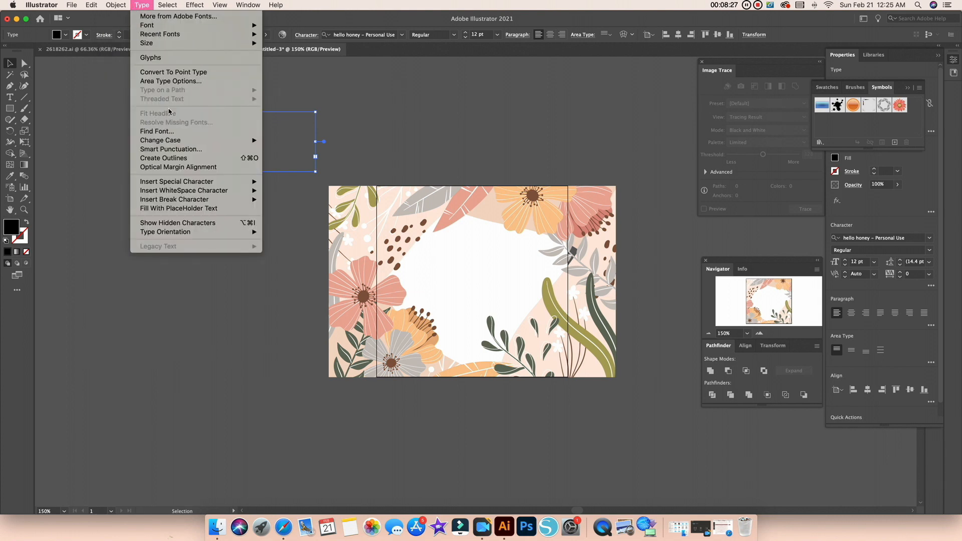
pyautogui.click(179, 158)
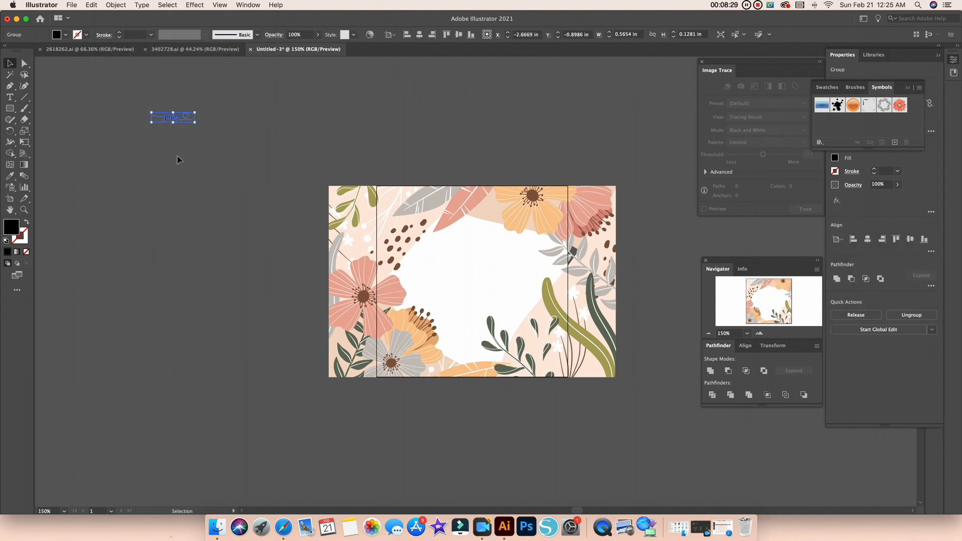
# - Place the outlined name over the floral artwork, scale it to about 2.27 by 0.52 inches, and center it horizontally and vertically on the artboard
pyautogui.moveTo(171, 119); pyautogui.dragTo(635, 359)
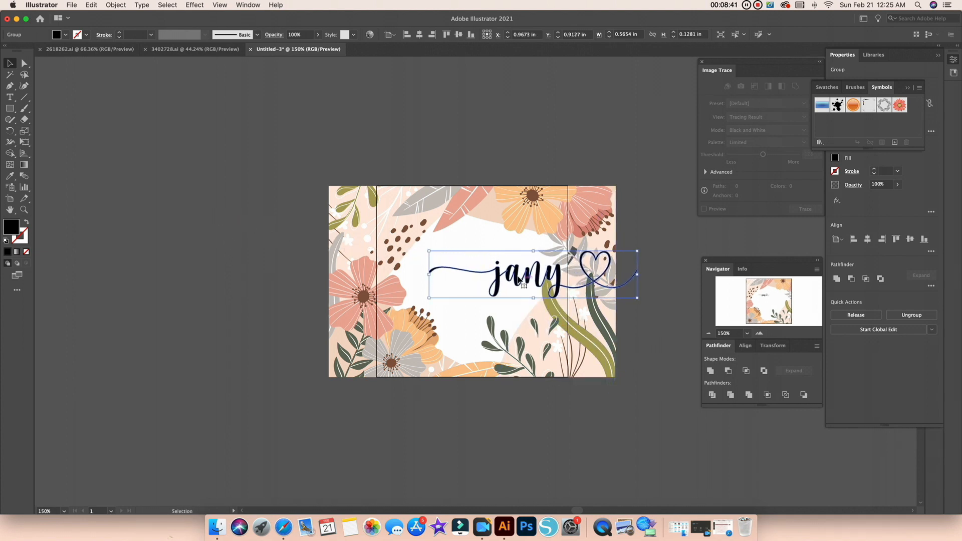
pyautogui.moveTo(522, 279); pyautogui.dragTo(461, 280)
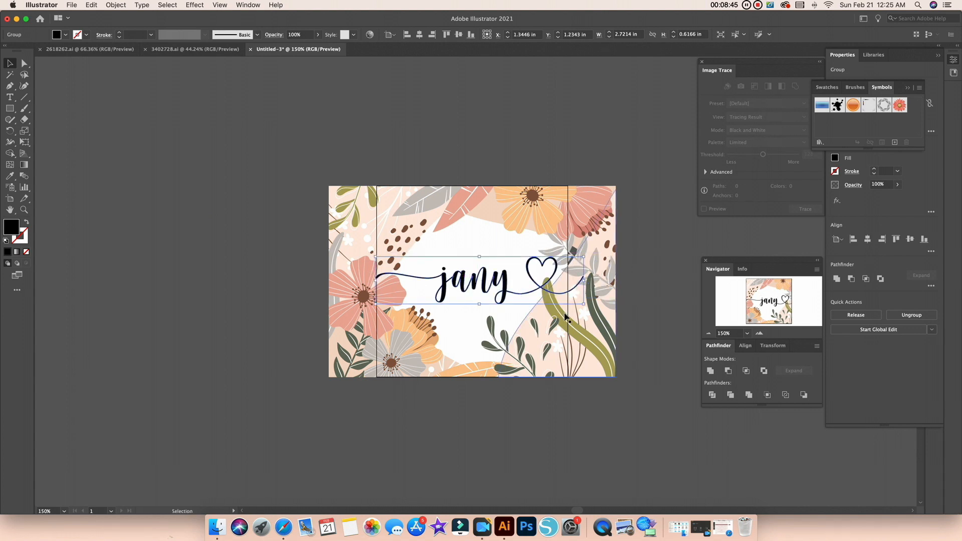
pyautogui.moveTo(584, 304); pyautogui.dragTo(562, 300)
pyautogui.moveTo(454, 279); pyautogui.dragTo(457, 279)
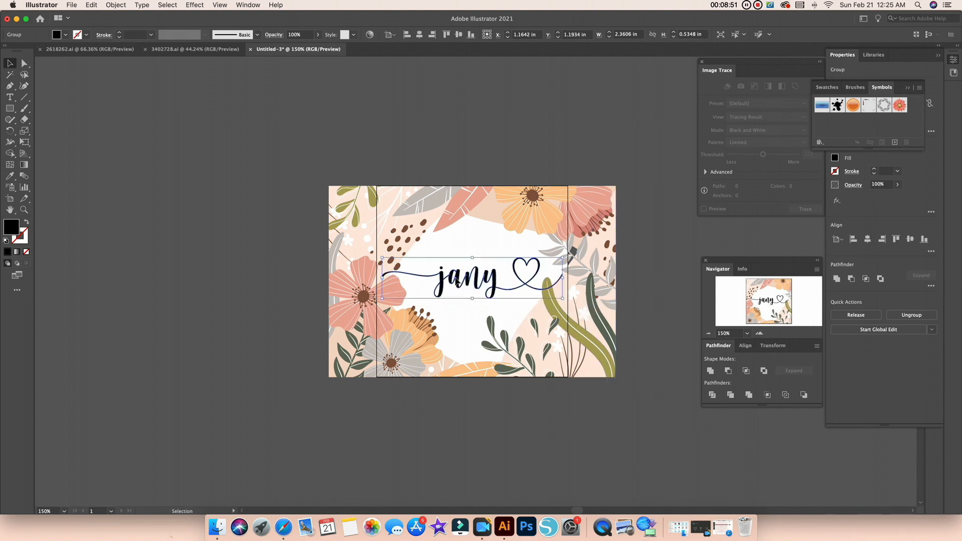
pyautogui.moveTo(561, 299)
pyautogui.mouseDown()
pyautogui.moveTo(528, 292)
pyautogui.moveTo(556, 299)
pyautogui.moveTo(544, 297)
pyautogui.mouseUp()
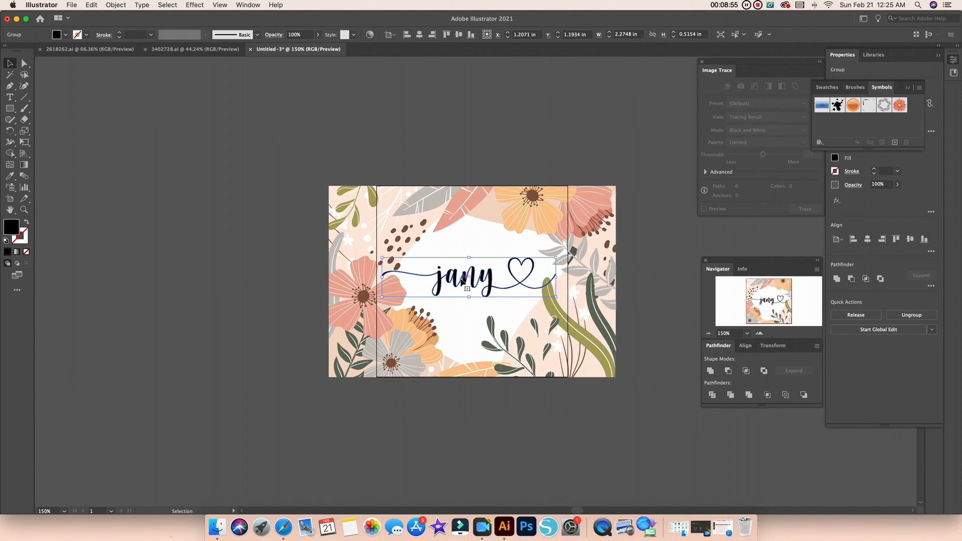
pyautogui.click(418, 36)
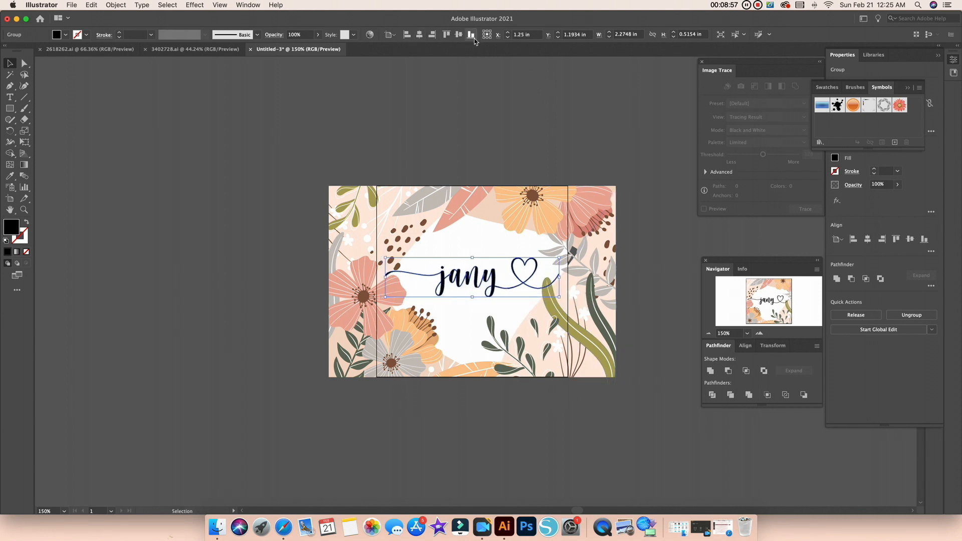
pyautogui.click(458, 35)
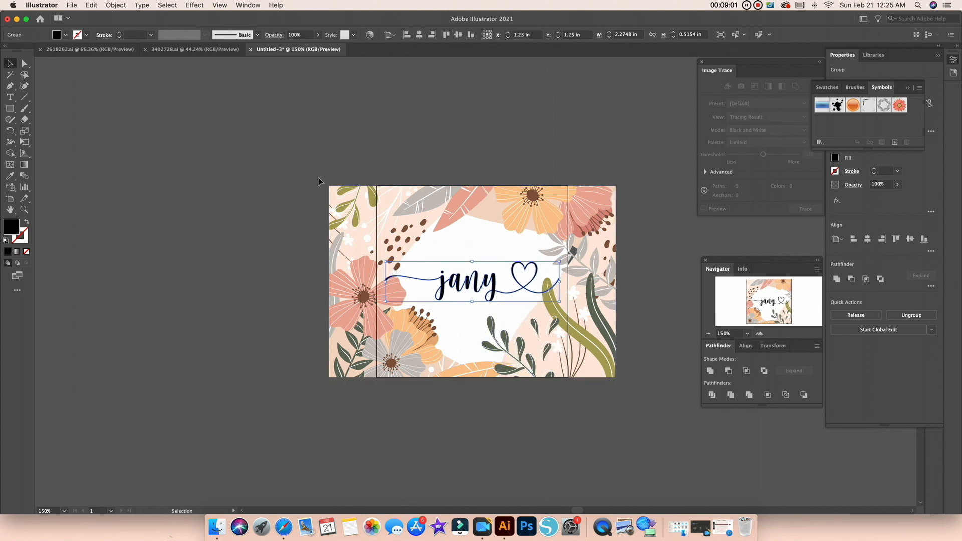
# - Fill the outlined name with dark red 8C4444 and deselect it
pyautogui.doubleClick(13, 229)
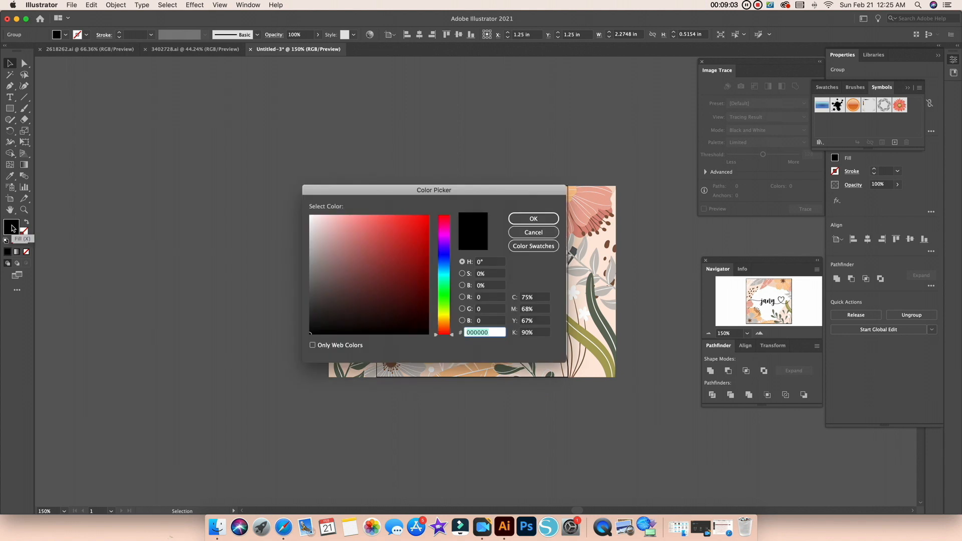
pyautogui.click(371, 268)
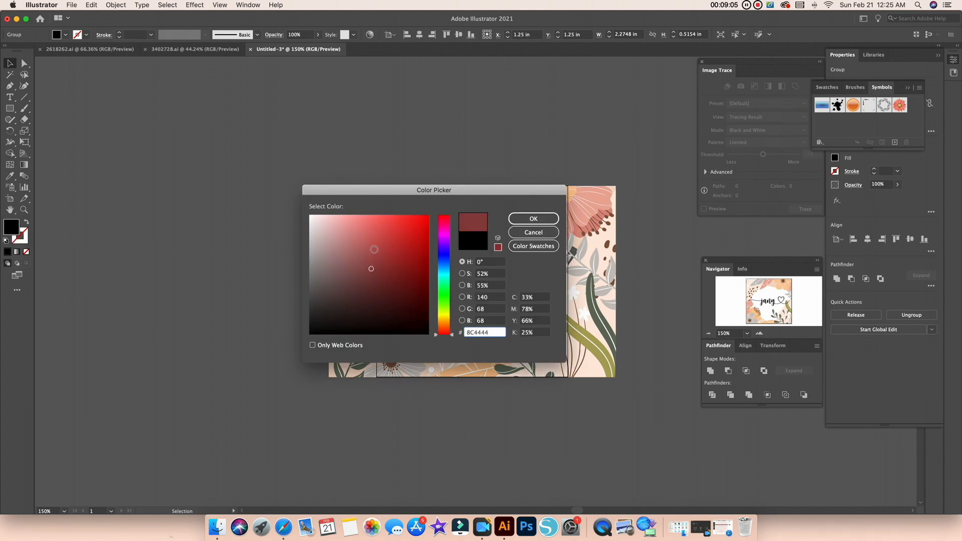
pyautogui.moveTo(416, 195); pyautogui.dragTo(210, 151)
pyautogui.click(327, 176)
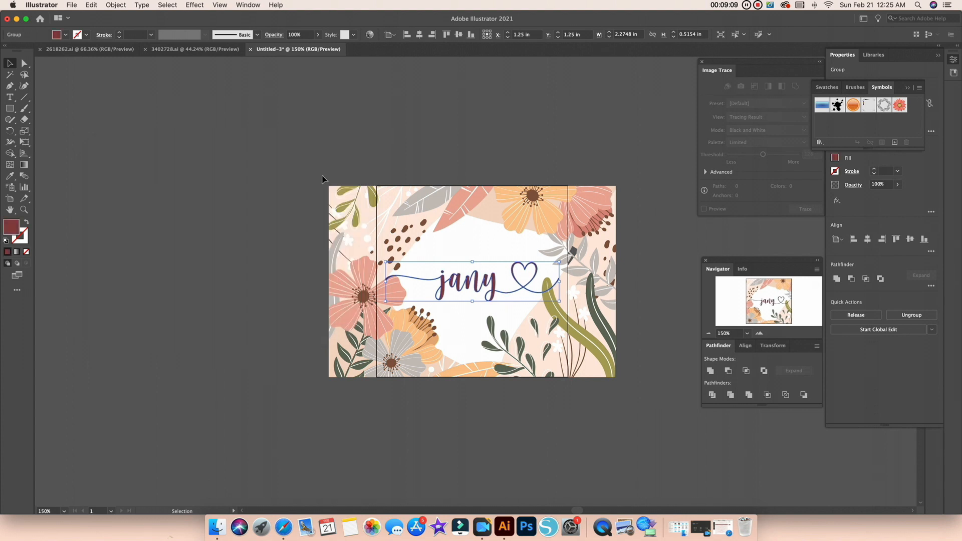
pyautogui.click(339, 169)
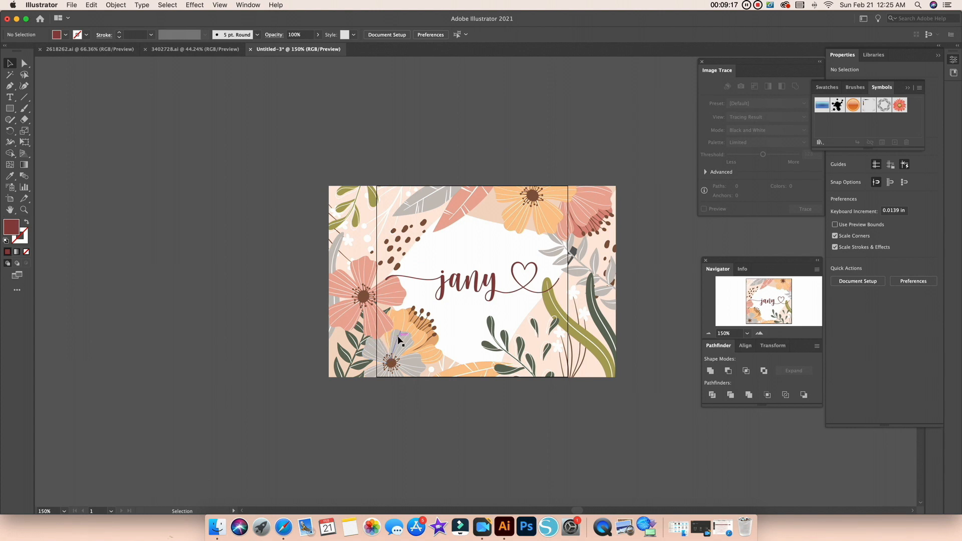
# - Scale the outlined name down to about 2.16 by 0.49 inches, recenter it both ways on the artboard, and deselect it
pyautogui.click(471, 289)
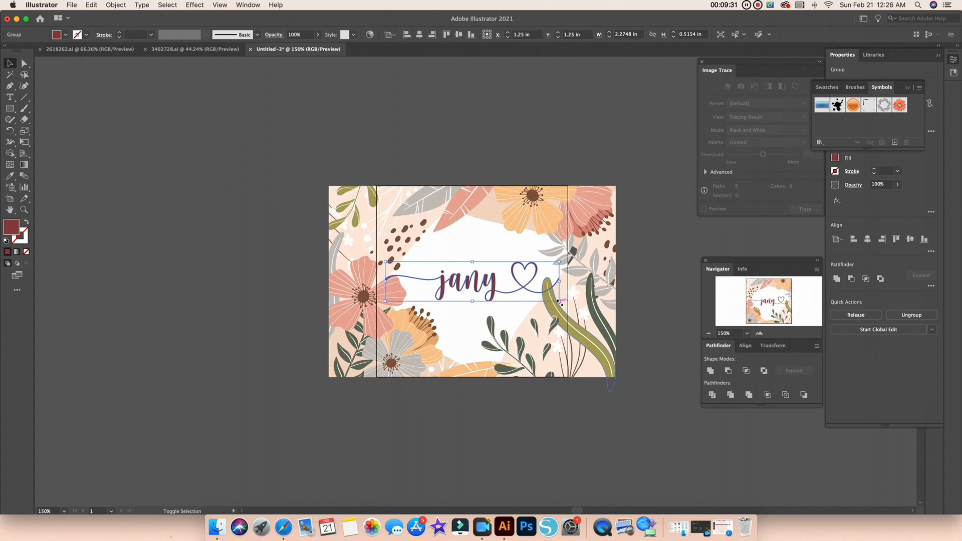
pyautogui.moveTo(560, 301)
pyautogui.mouseDown()
pyautogui.moveTo(507, 279)
pyautogui.moveTo(548, 286)
pyautogui.moveTo(506, 288)
pyautogui.moveTo(521, 294)
pyautogui.moveTo(499, 285)
pyautogui.moveTo(522, 295)
pyautogui.moveTo(511, 294)
pyautogui.moveTo(493, 249)
pyautogui.moveTo(494, 299)
pyautogui.moveTo(480, 247)
pyautogui.moveTo(554, 319)
pyautogui.moveTo(550, 299)
pyautogui.mouseUp()
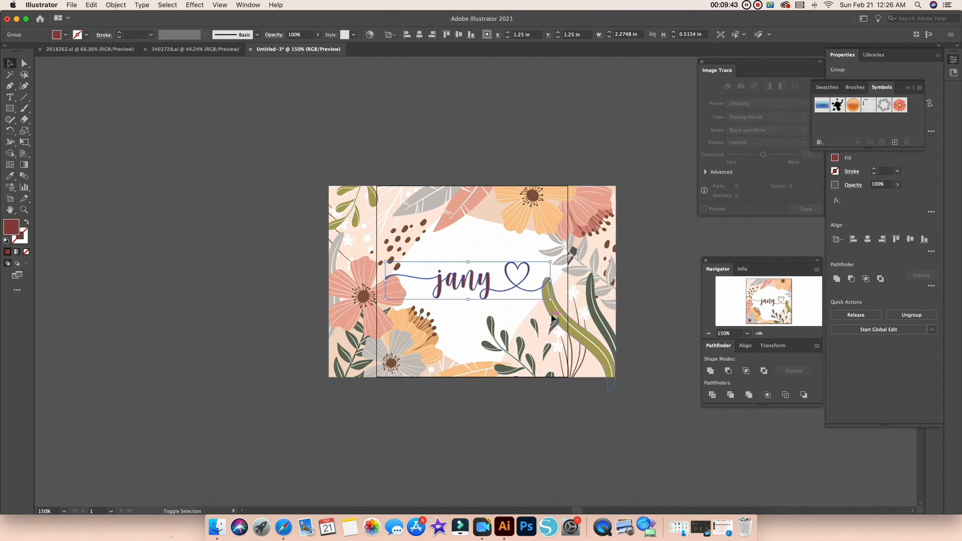
pyautogui.click(420, 35)
pyautogui.click(459, 35)
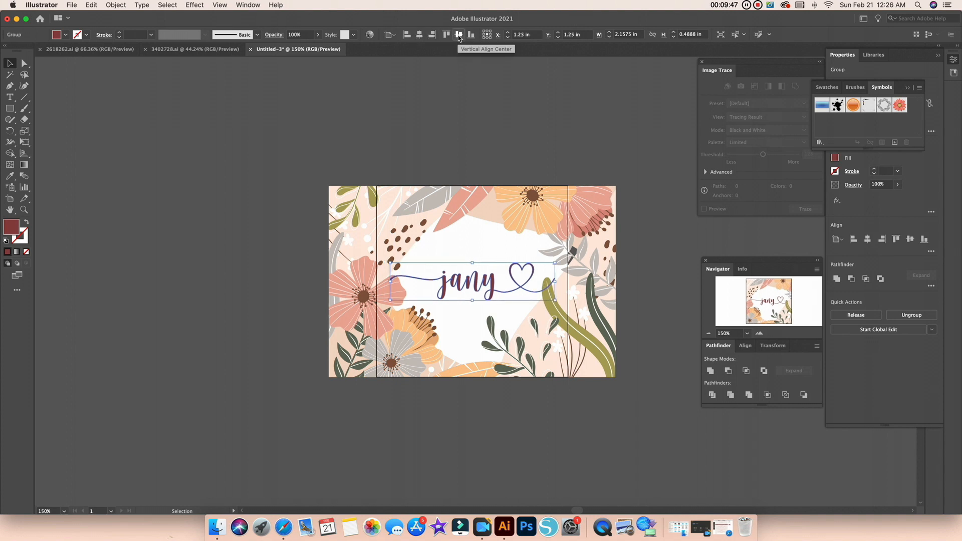
pyautogui.click(461, 117)
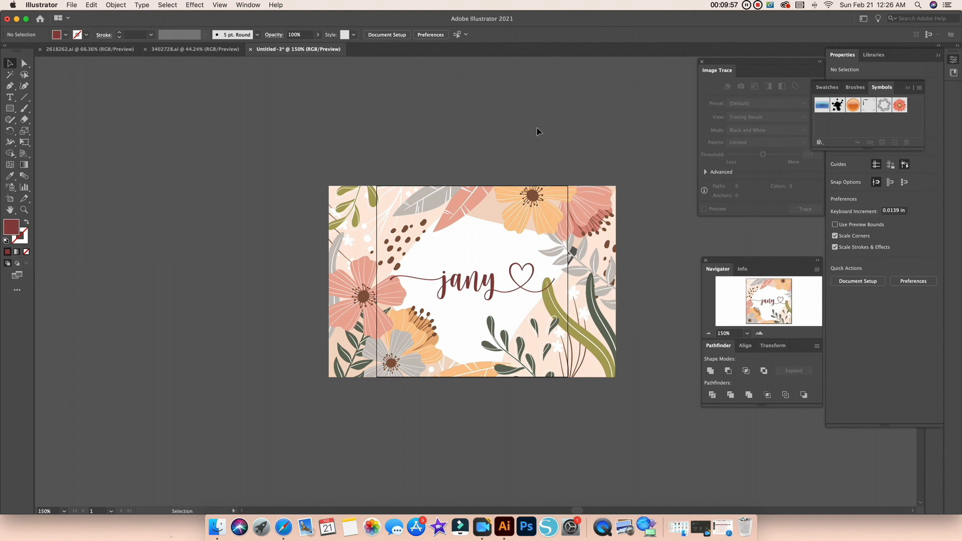
# - Export the artboard as a JPEG named mirror, using artboards, with RGB color, maximum quality and high 300 ppi resolution
pyautogui.click(72, 6)
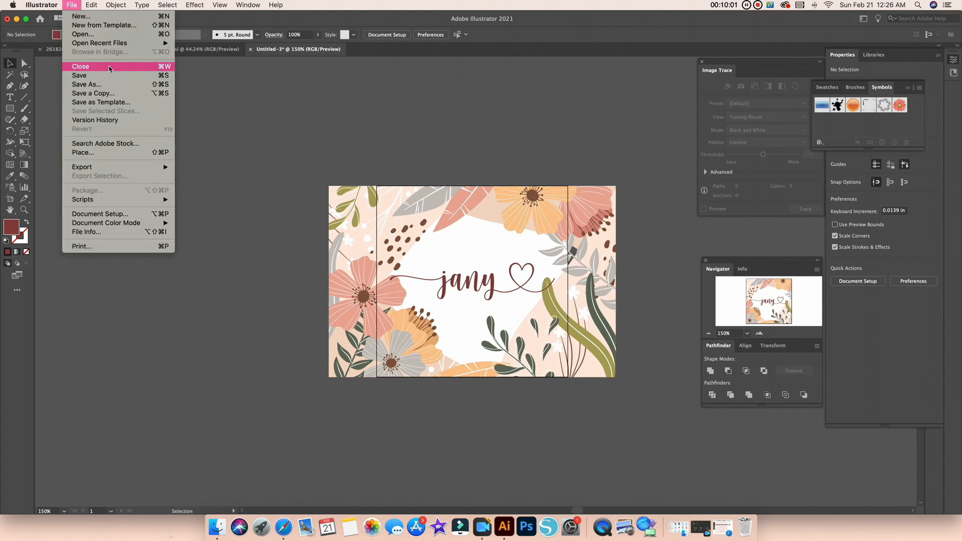
pyautogui.moveTo(107, 167)
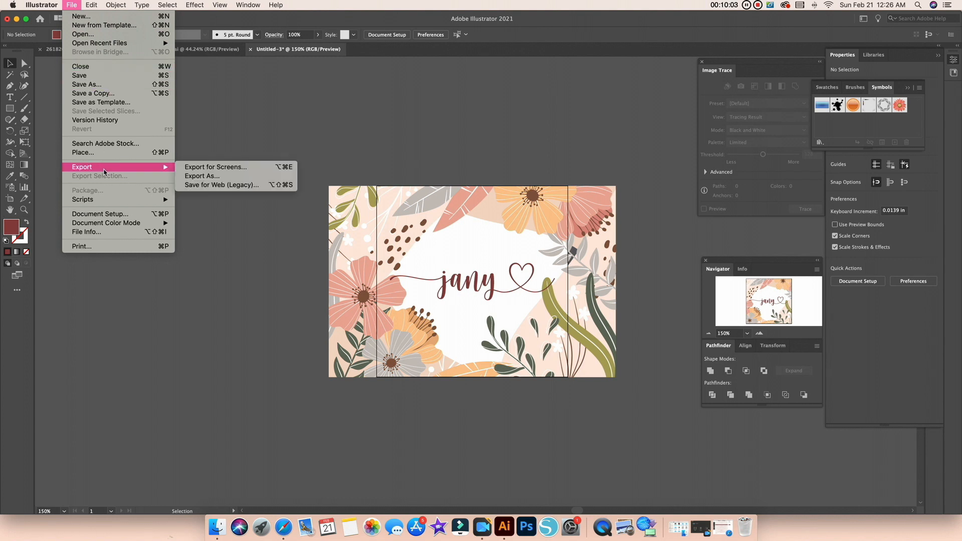
pyautogui.click(203, 177)
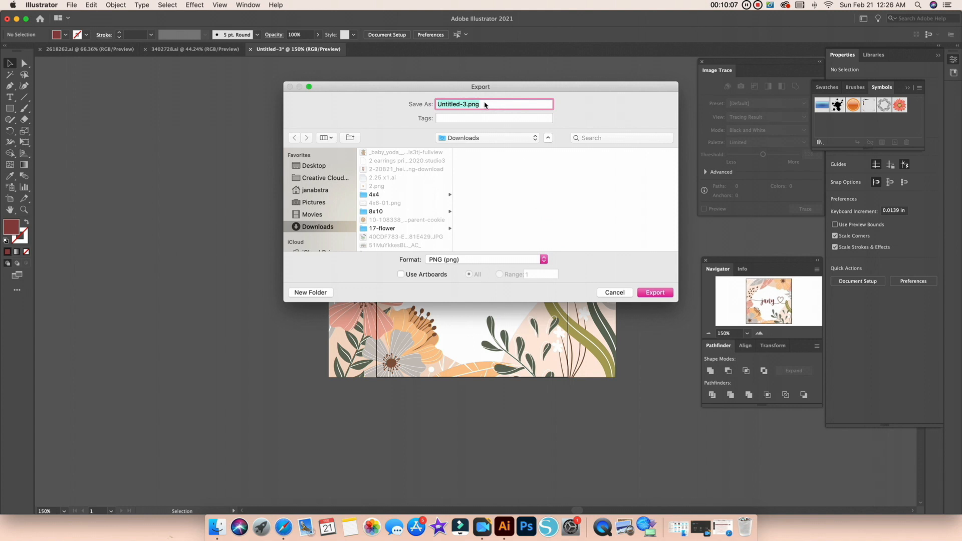
pyautogui.write('mirror')
pyautogui.click(540, 261)
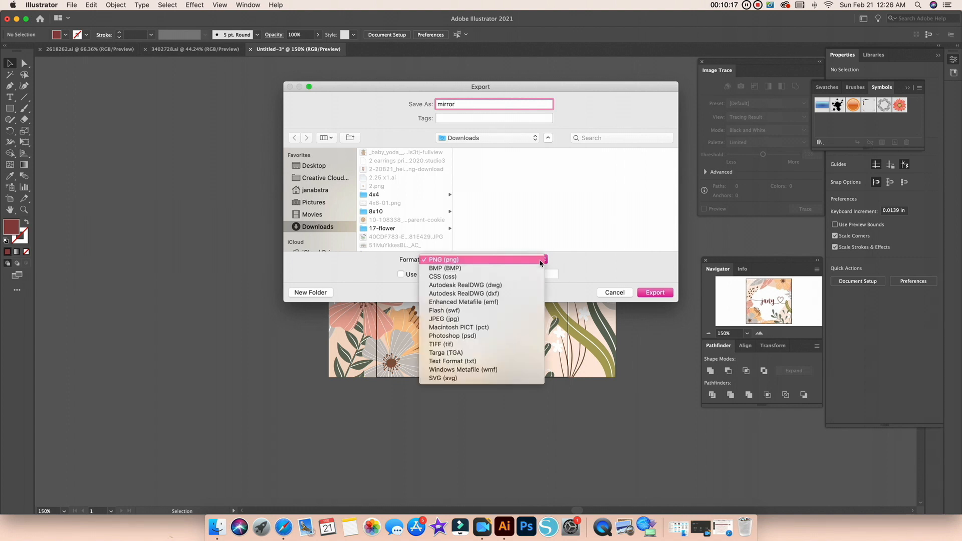
pyautogui.click(462, 320)
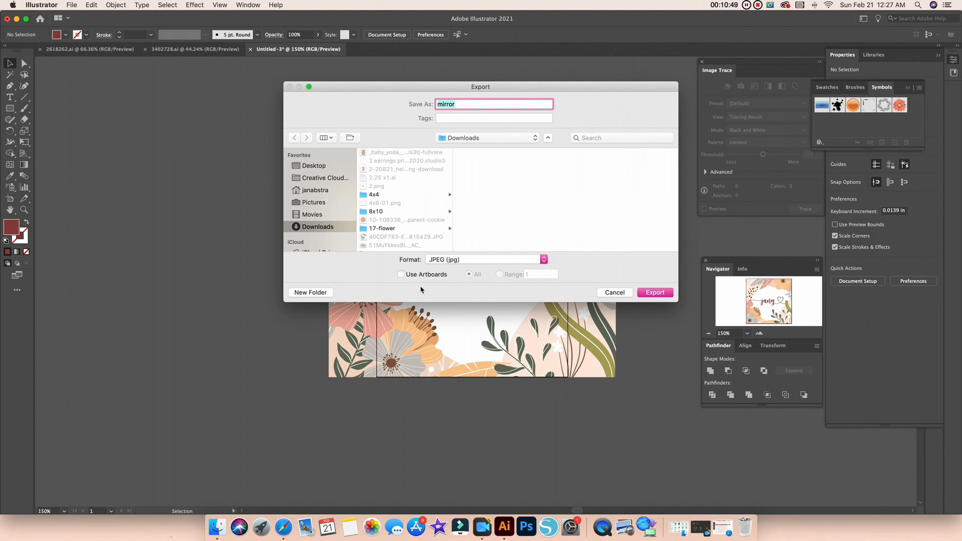
pyautogui.click(401, 275)
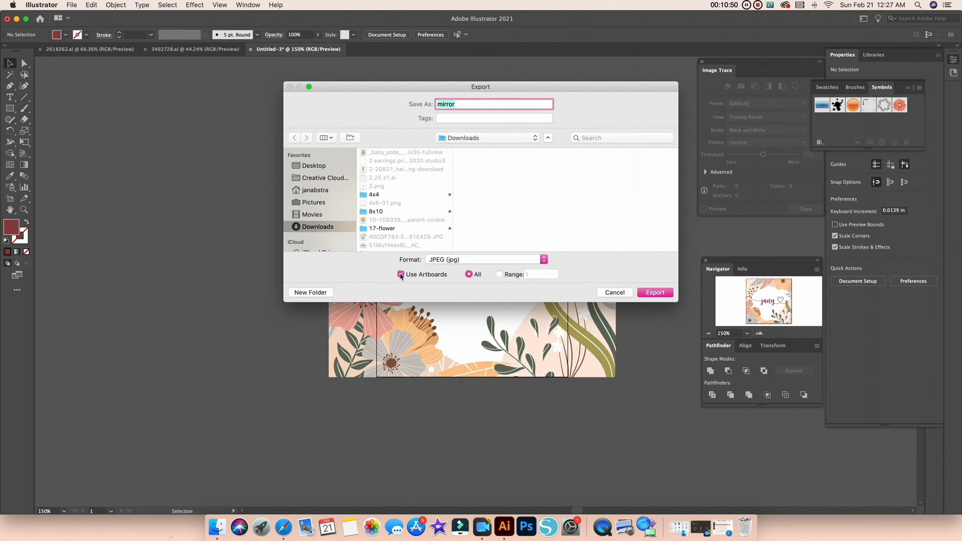
pyautogui.click(654, 293)
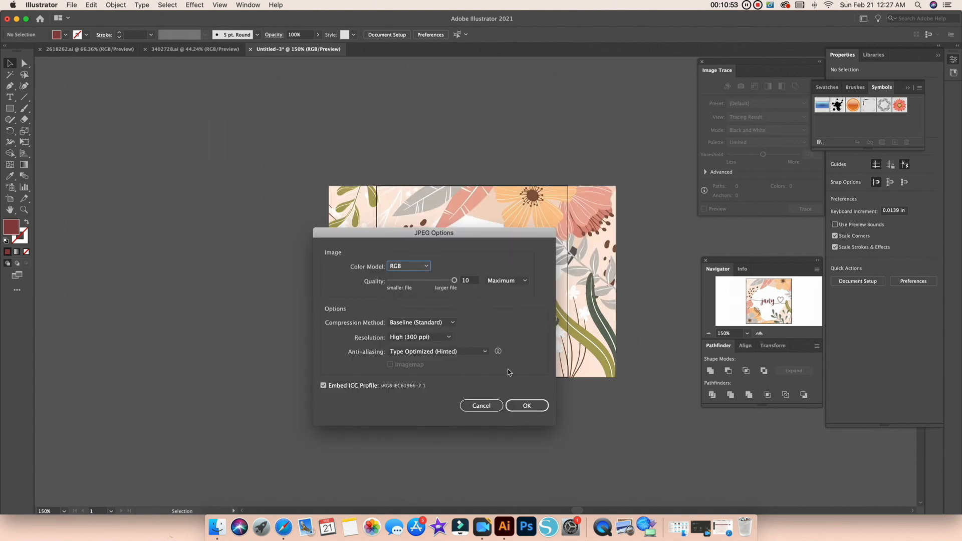
pyautogui.click(522, 408)
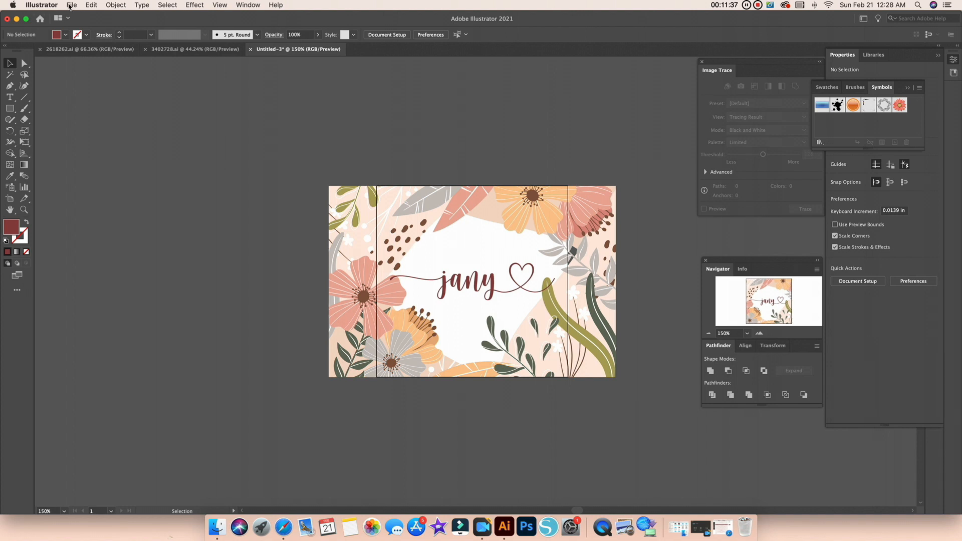
# - Create a new landscape Letter document of 11 x 8.5 inches with RGB color and 300 ppi raster effects
pyautogui.click(72, 5)
pyautogui.click(71, 16)
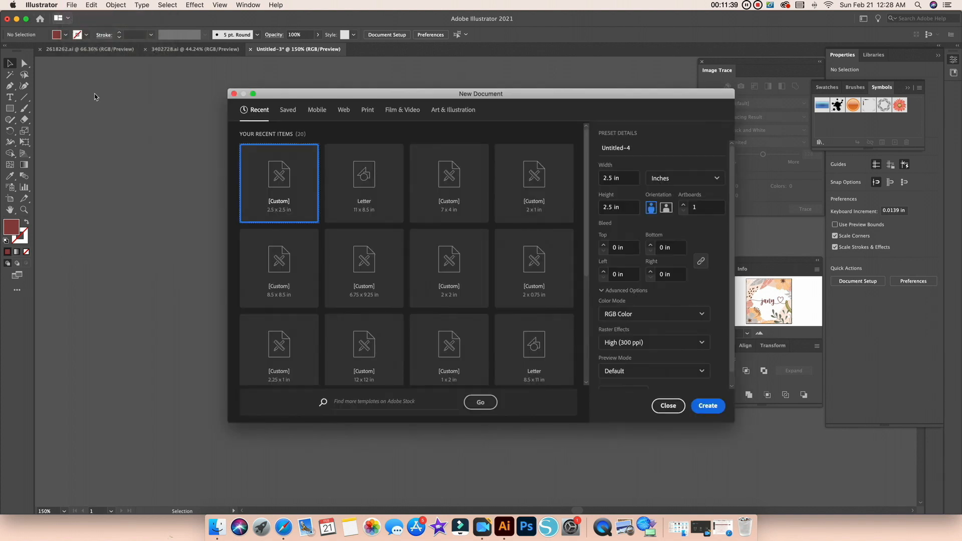
pyautogui.click(364, 173)
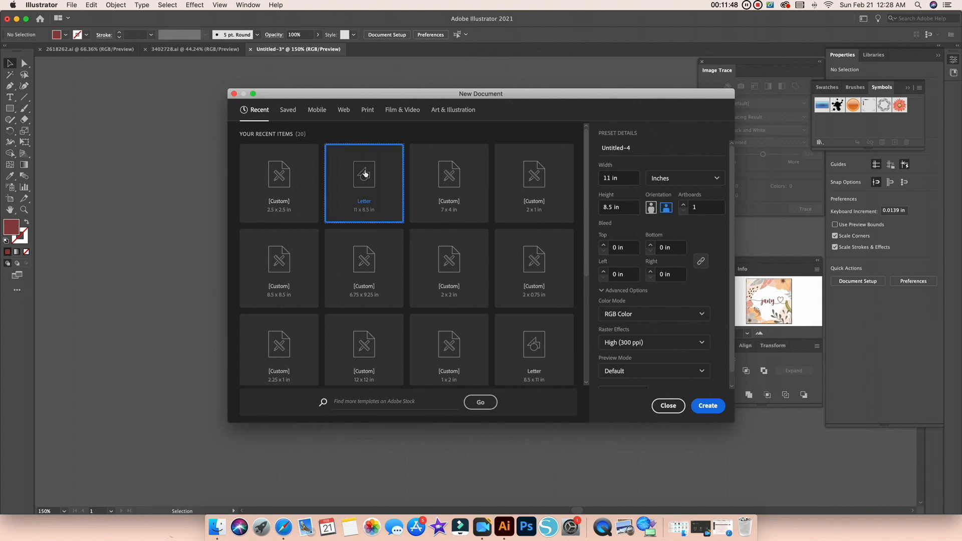
pyautogui.click(711, 406)
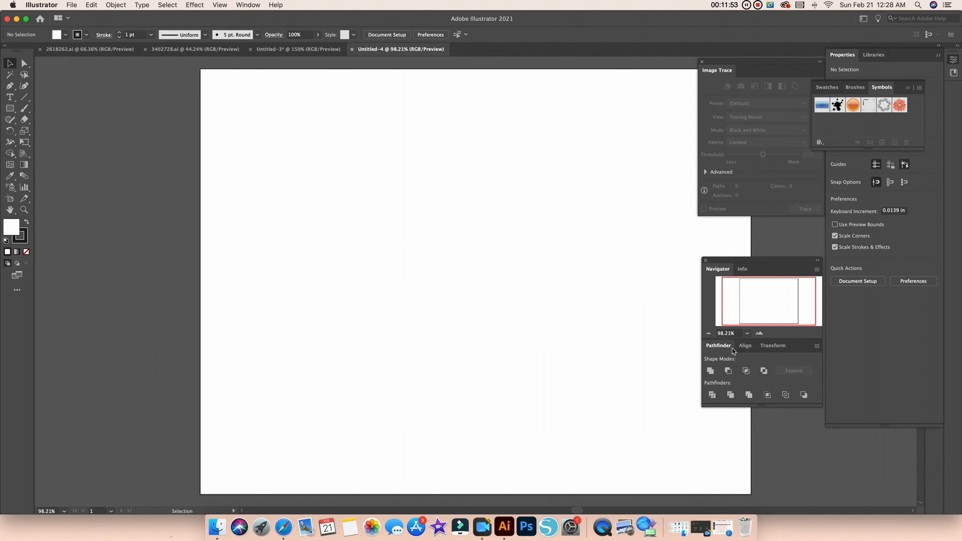
# - Place mirror-01.jpg from the Downloads folder onto the blank Letter page and deselect it
pyautogui.click(708, 333)
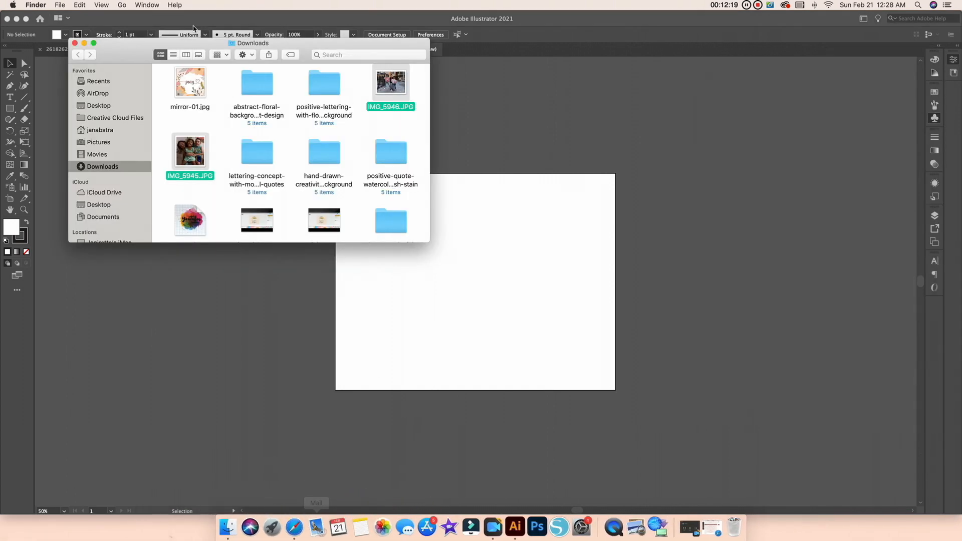
pyautogui.moveTo(193, 88); pyautogui.dragTo(395, 216)
pyautogui.click(442, 324)
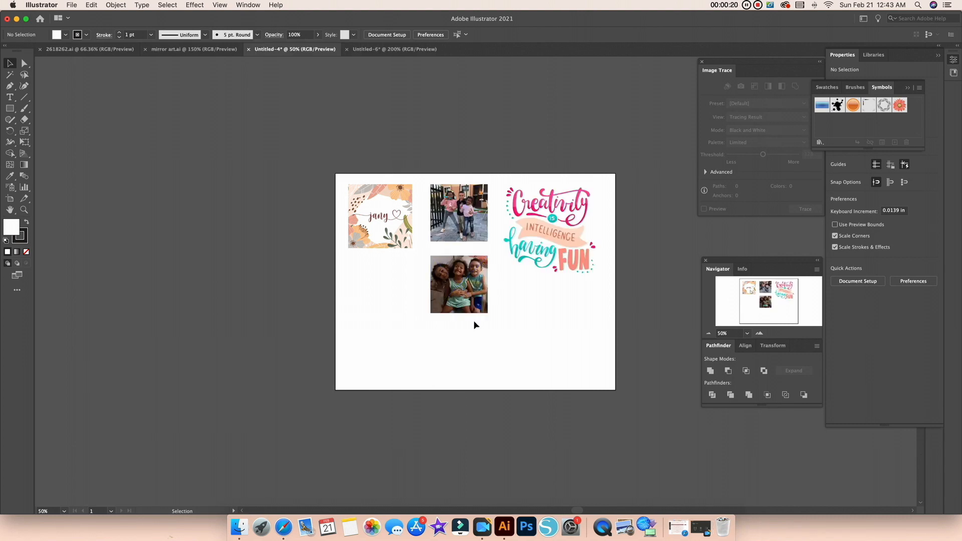
# - Check the sheet's print preview, cancel printing, and shift the artwork inward from the page edges
pyautogui.click(70, 5)
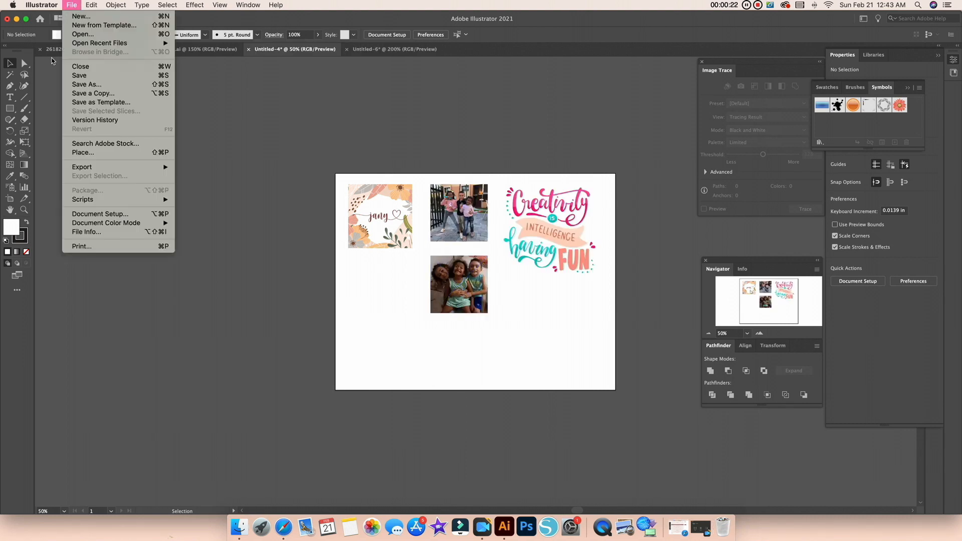
pyautogui.click(103, 249)
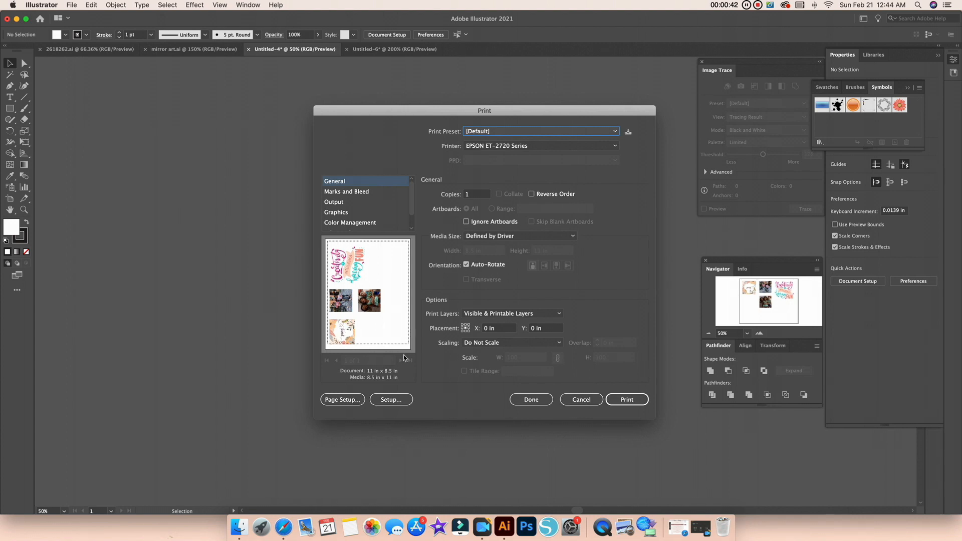
pyautogui.click(573, 398)
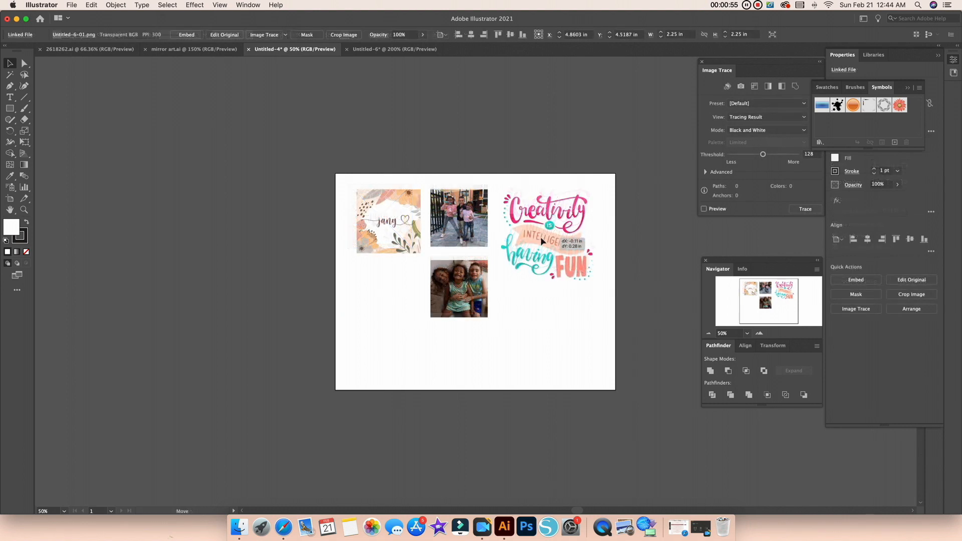
pyautogui.click(567, 280)
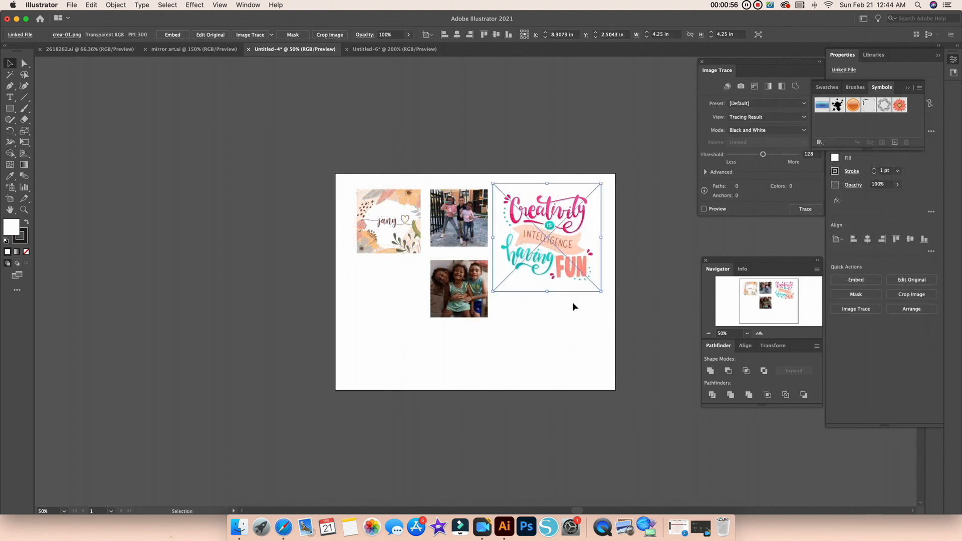
# - Reopen printing for the sheet, continue to the system print setup for the EPSON ET-2720 Series, and choose the Sublomation preset
pyautogui.click(66, 6)
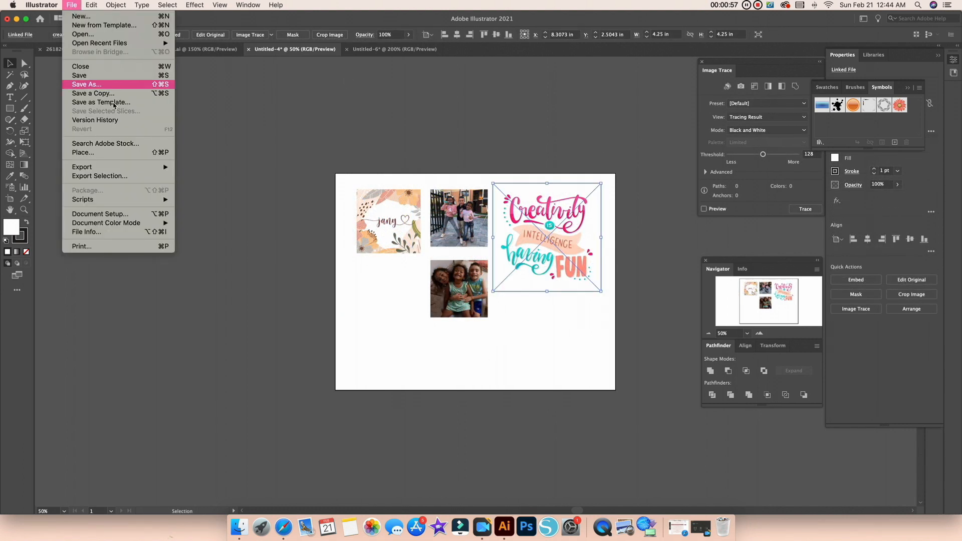
pyautogui.click(119, 250)
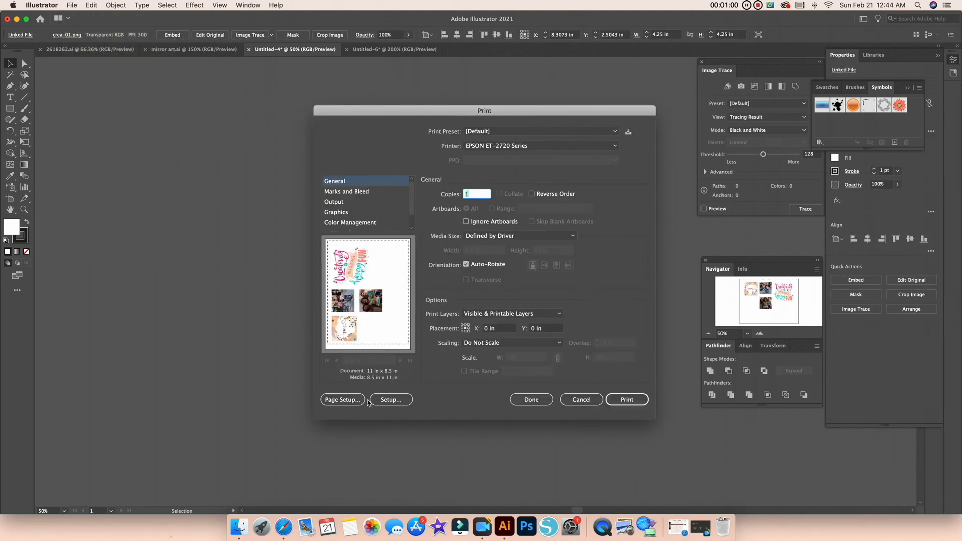
pyautogui.click(382, 400)
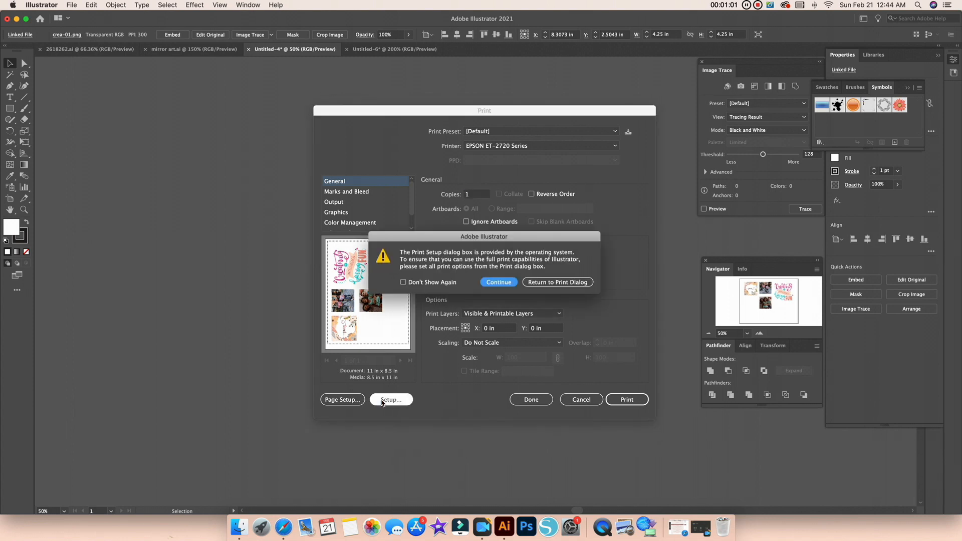
pyautogui.click(498, 282)
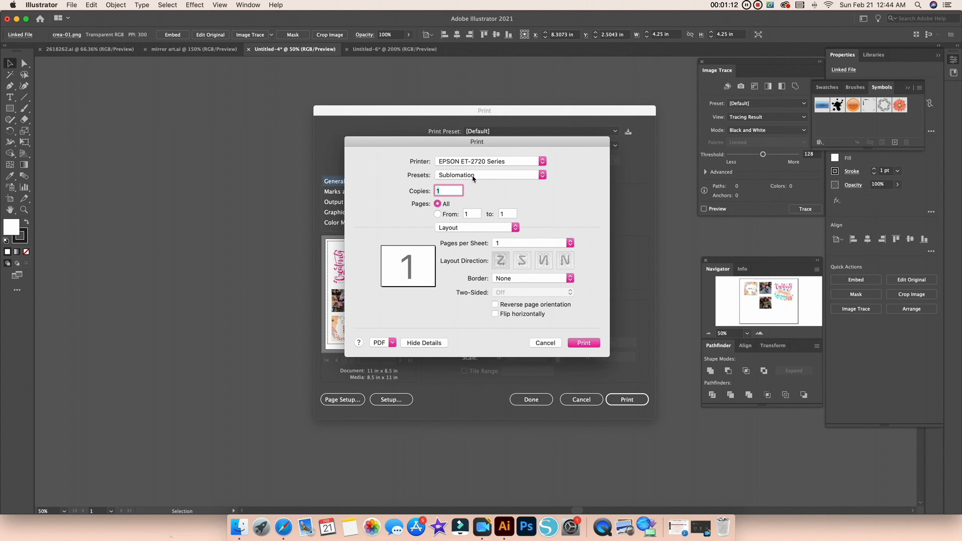
pyautogui.click(518, 176)
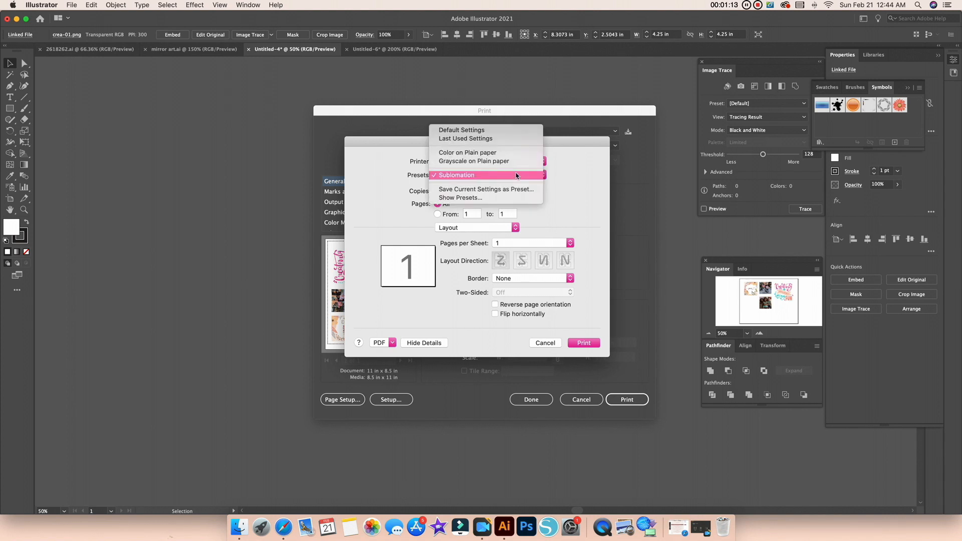
pyautogui.click(477, 176)
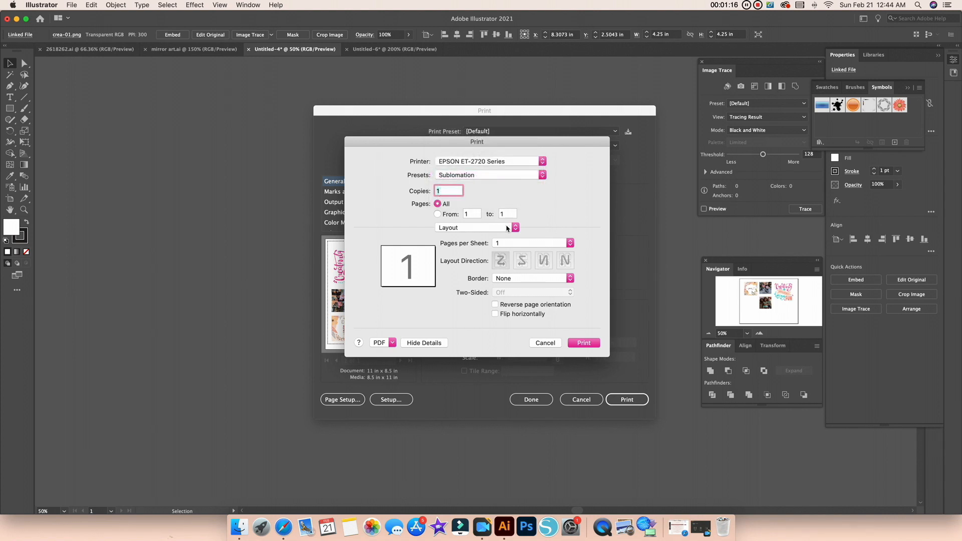
# - Review the printer's media type, print quality and mirror image settings, plus its color adjustment options
pyautogui.click(508, 227)
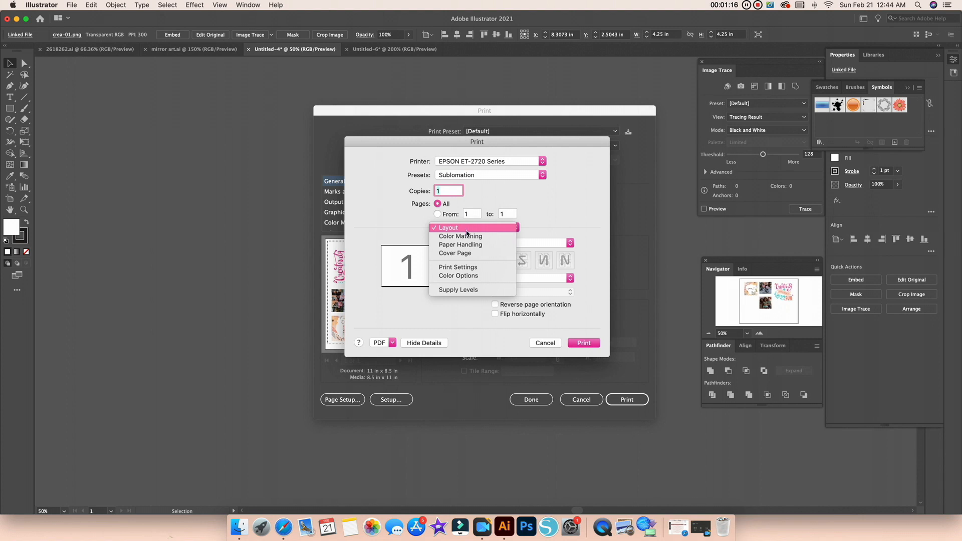
pyautogui.click(467, 268)
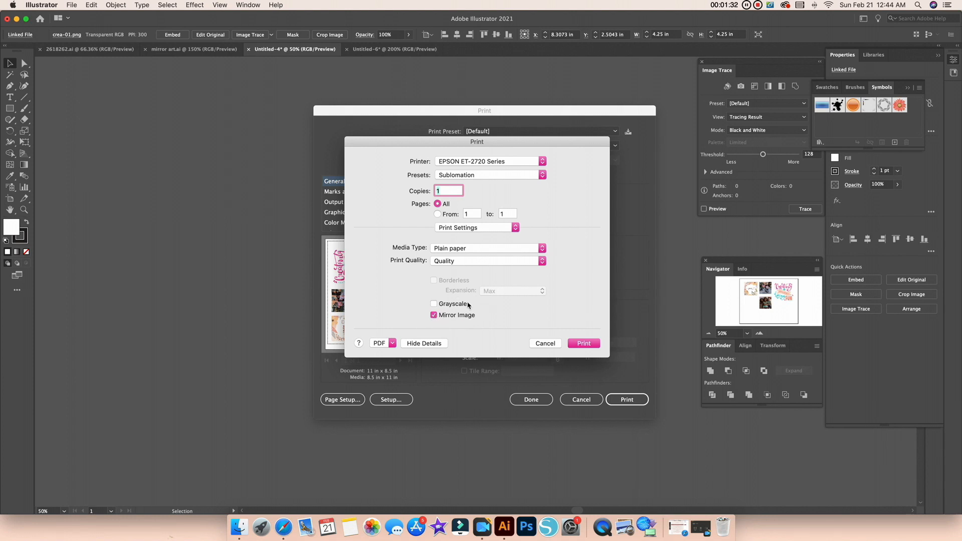
pyautogui.click(497, 231)
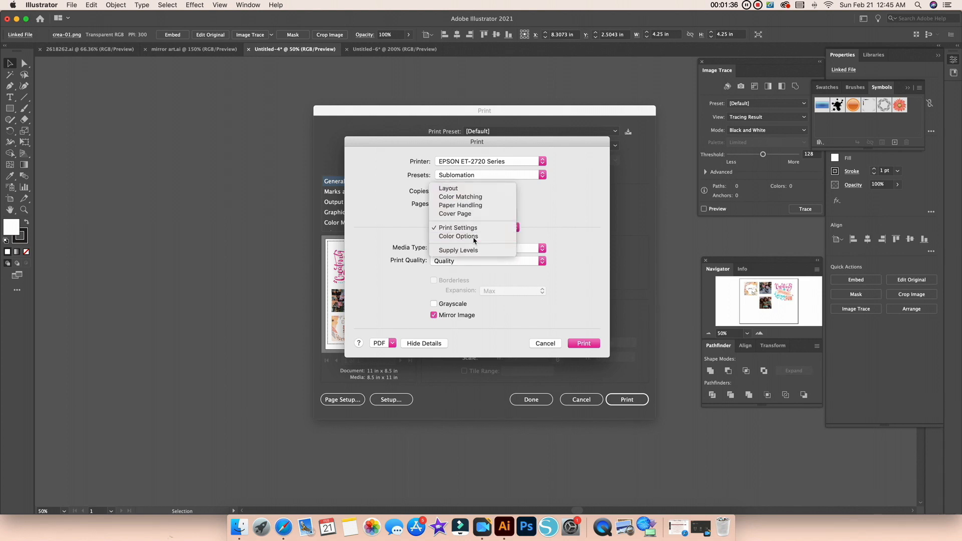
pyautogui.click(481, 236)
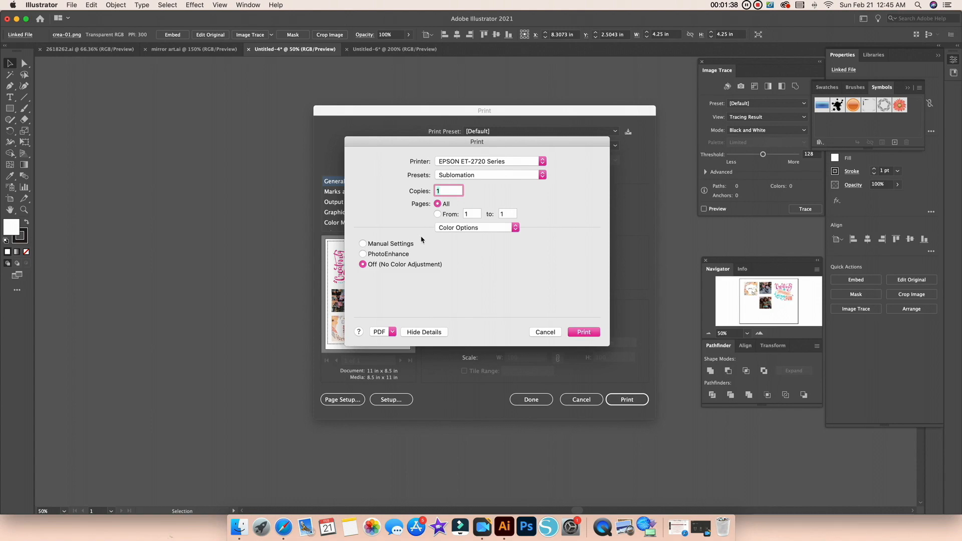